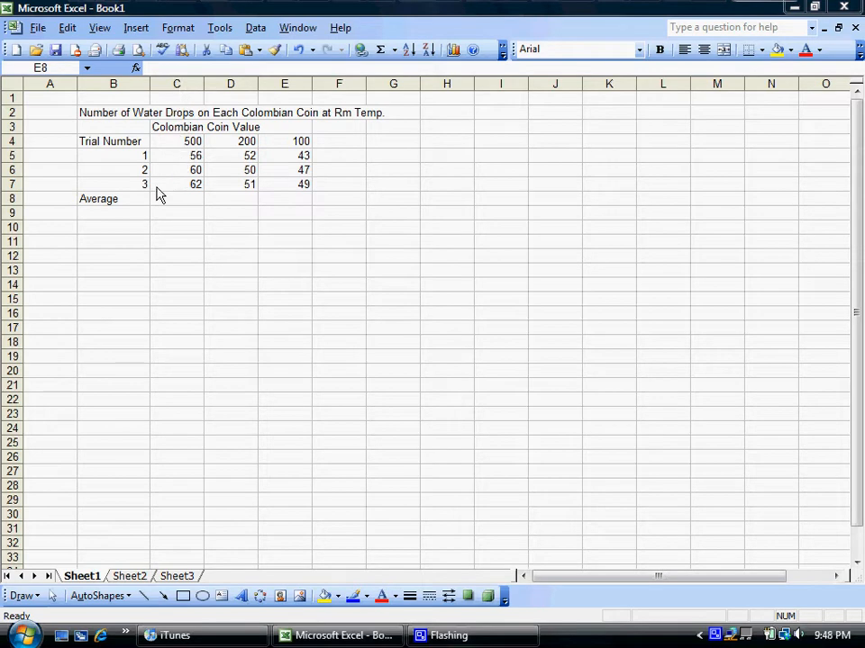
Check which cells in row 2 the table title occupies
click(108, 113)
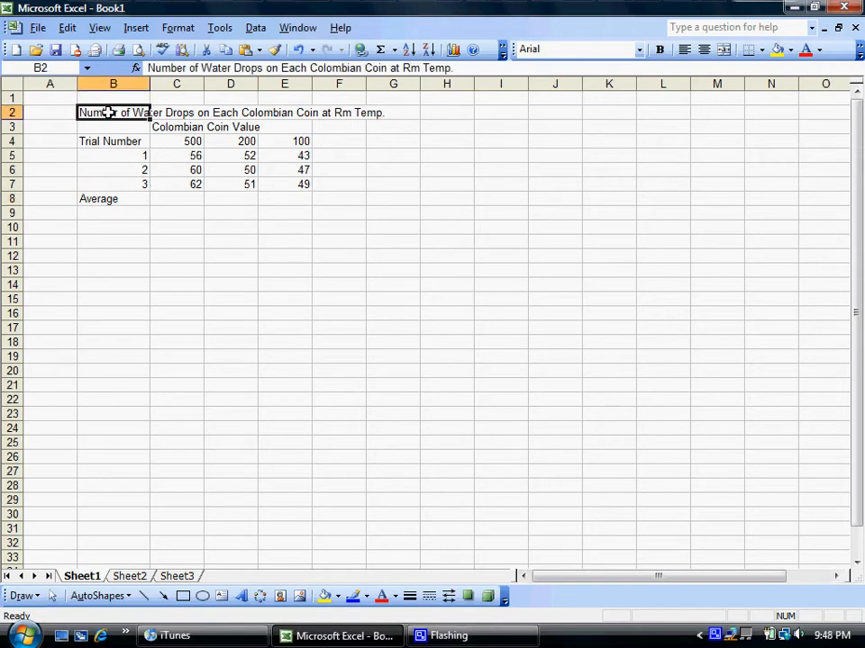
click(319, 112)
click(140, 116)
click(178, 114)
click(230, 113)
click(289, 110)
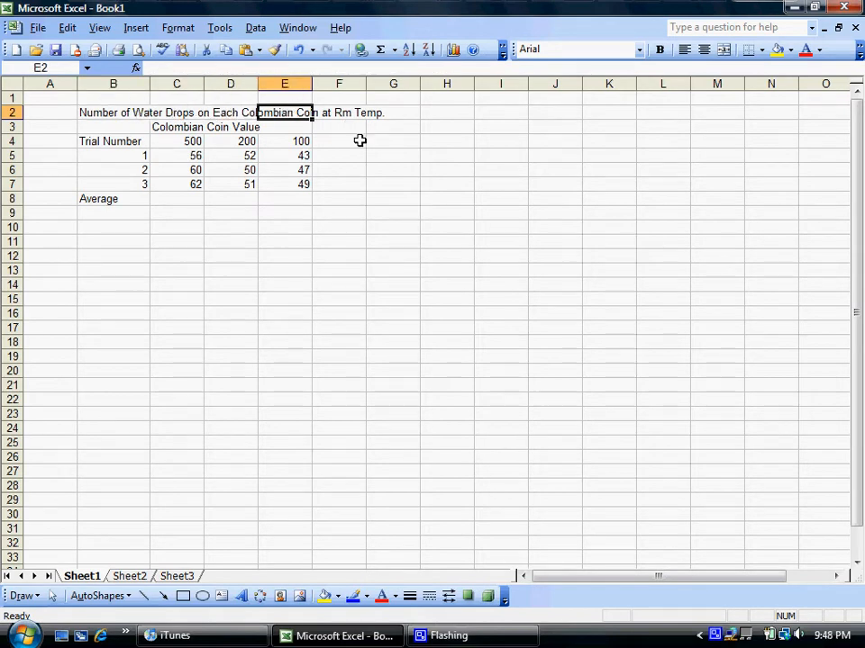
click(361, 141)
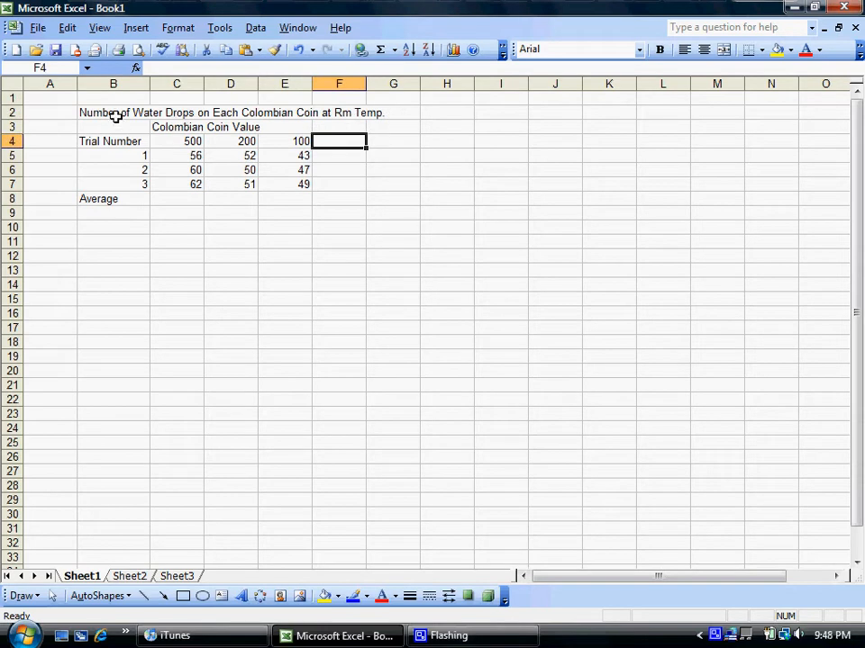
Merge and center the water drops title across B2:G2
drag(115, 114, 382, 115)
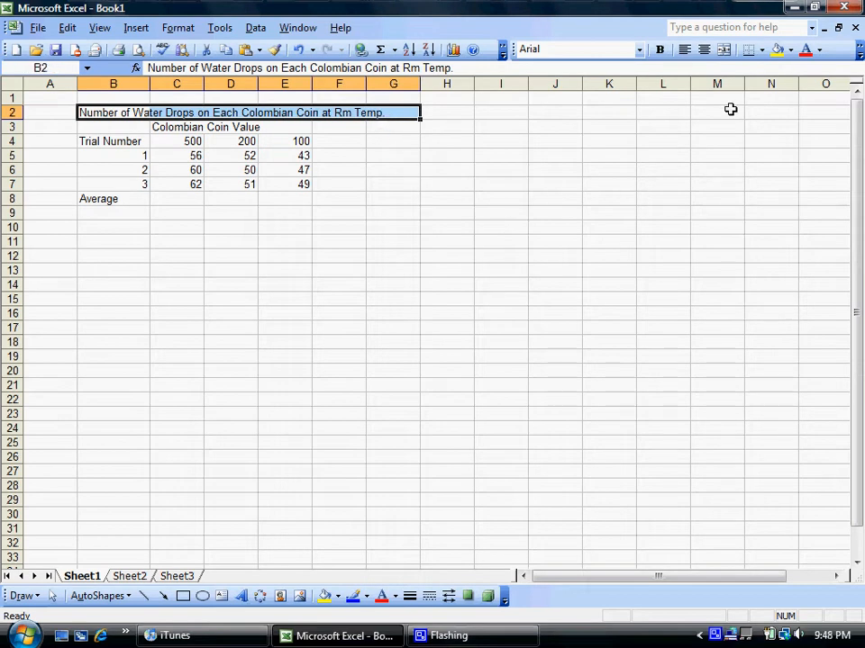
click(723, 52)
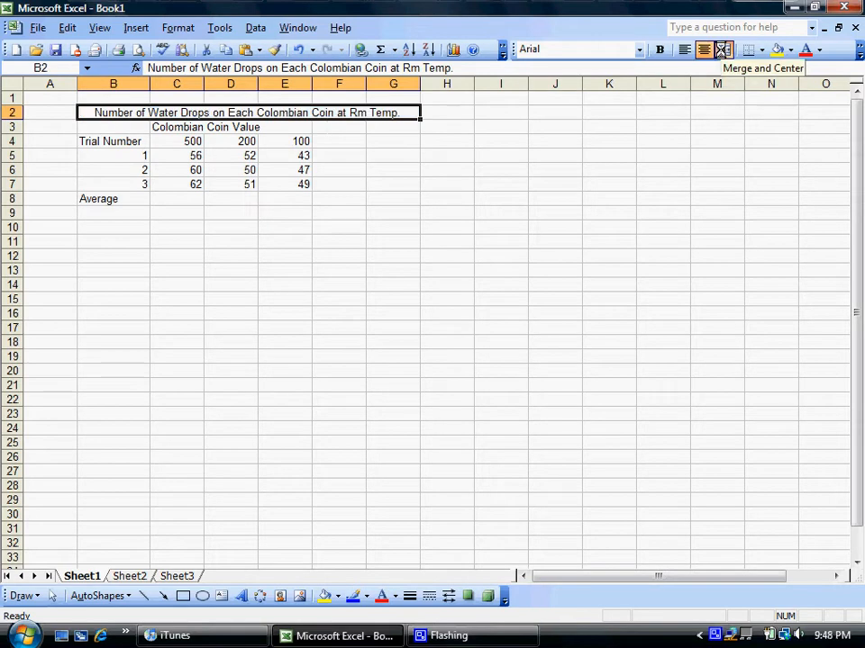
click(281, 216)
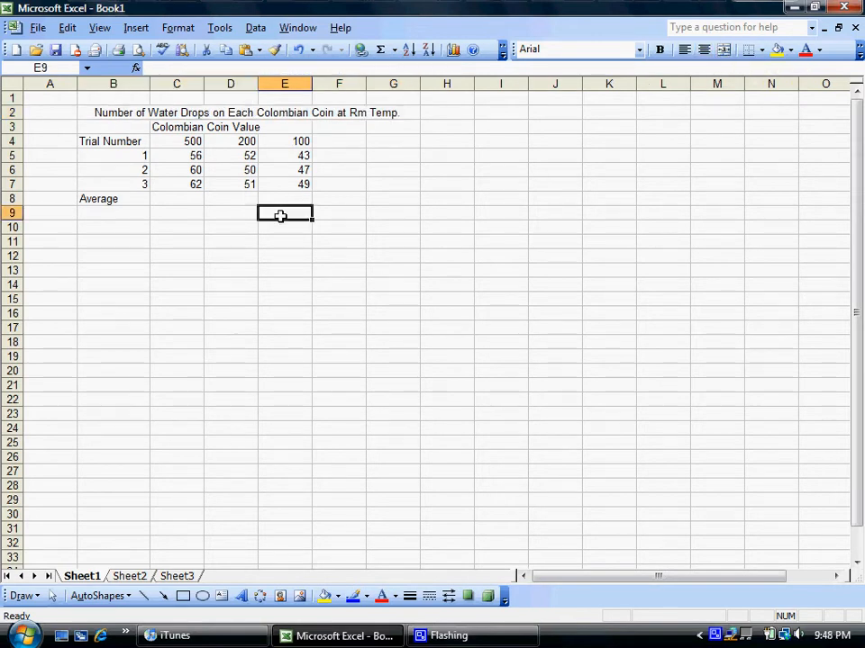
Merge and center the "Colombian Coin Value" heading across C3:E3
click(171, 128)
drag(170, 128, 288, 126)
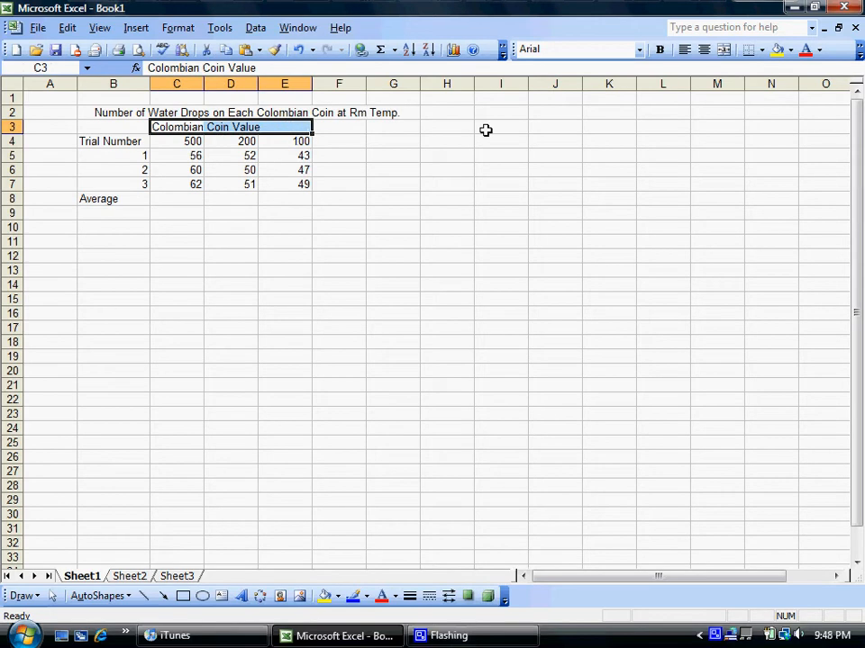
click(723, 50)
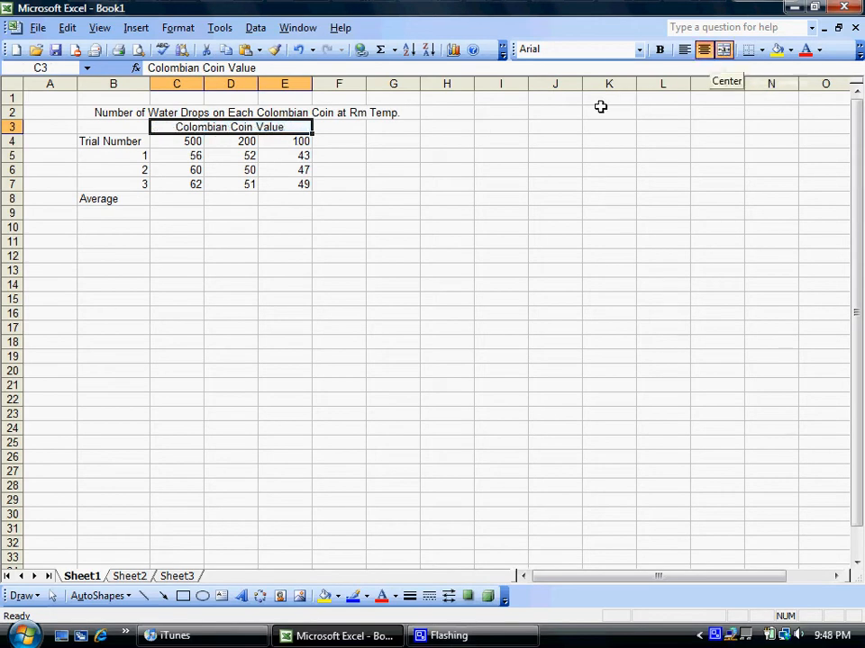
click(199, 311)
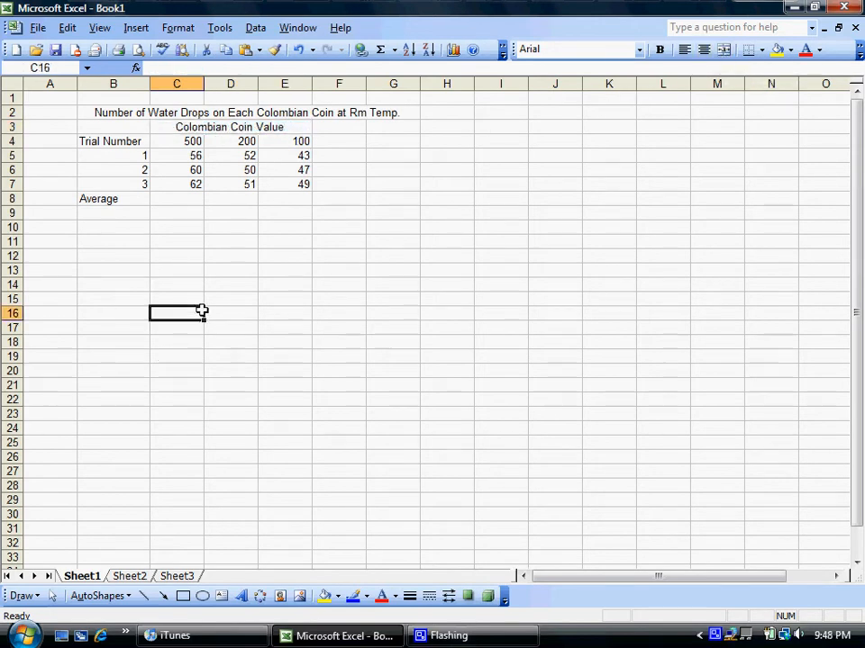
Review the Trial Number and coin value headings in row 4 and the empty Average cells in row 8
click(161, 195)
click(122, 145)
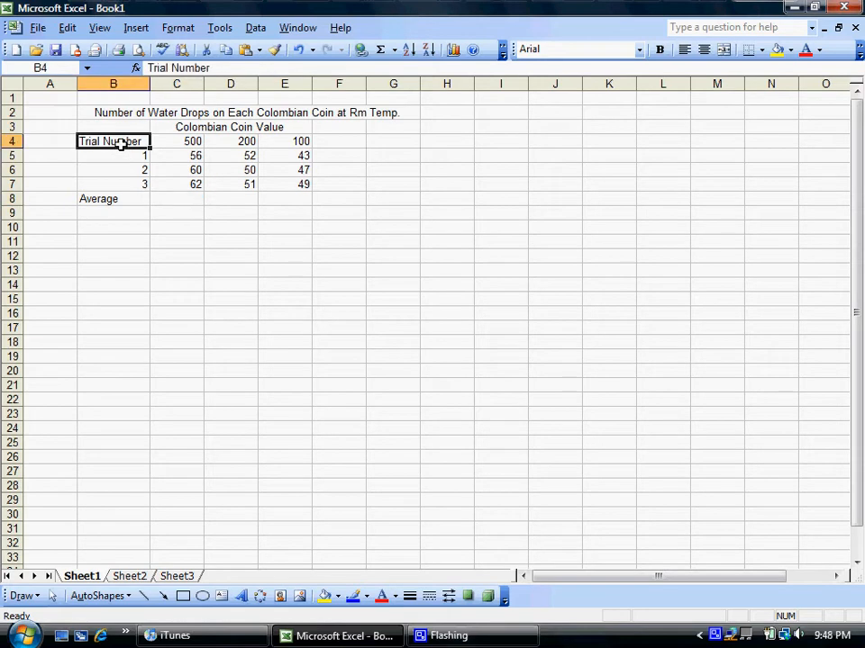
click(187, 141)
click(231, 142)
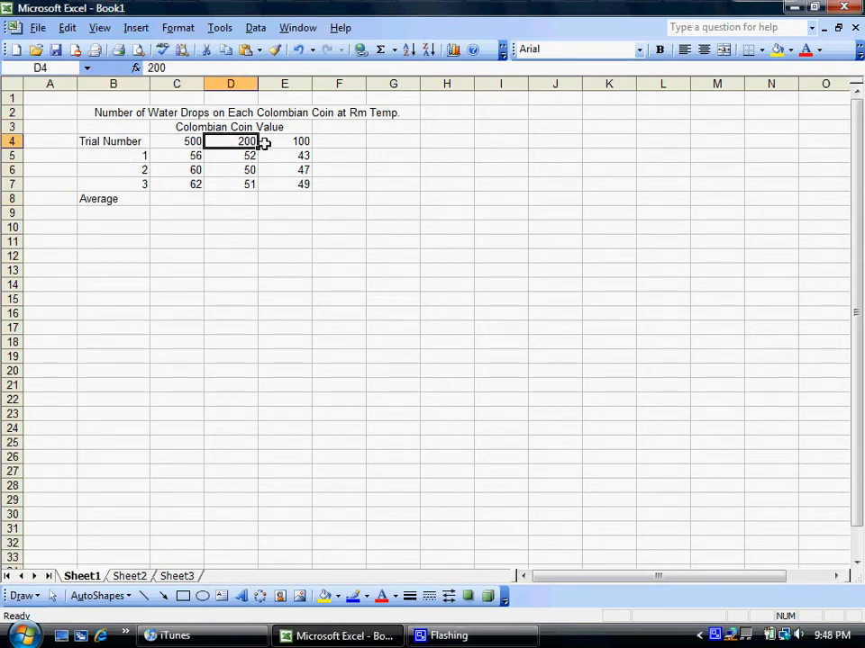
click(285, 141)
click(176, 200)
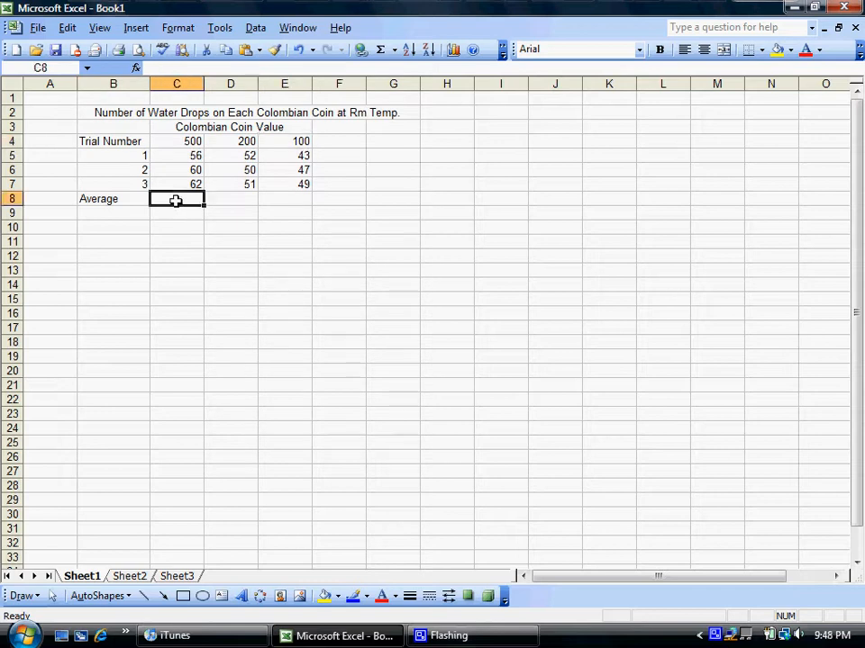
click(237, 196)
click(275, 199)
Insert an AVERAGE function in C8 for the 500 coin's three trials, using the range C5:C7
click(181, 199)
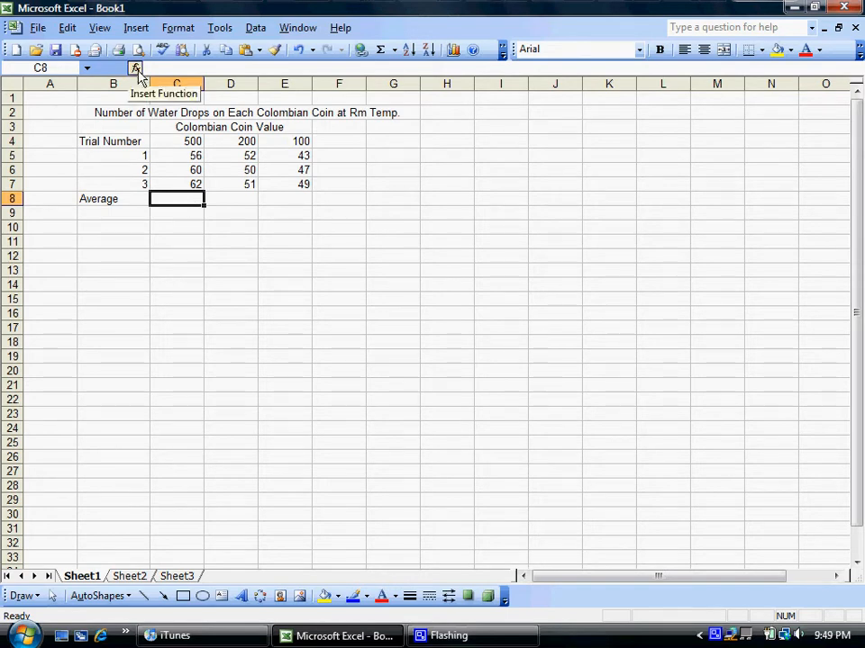
click(136, 69)
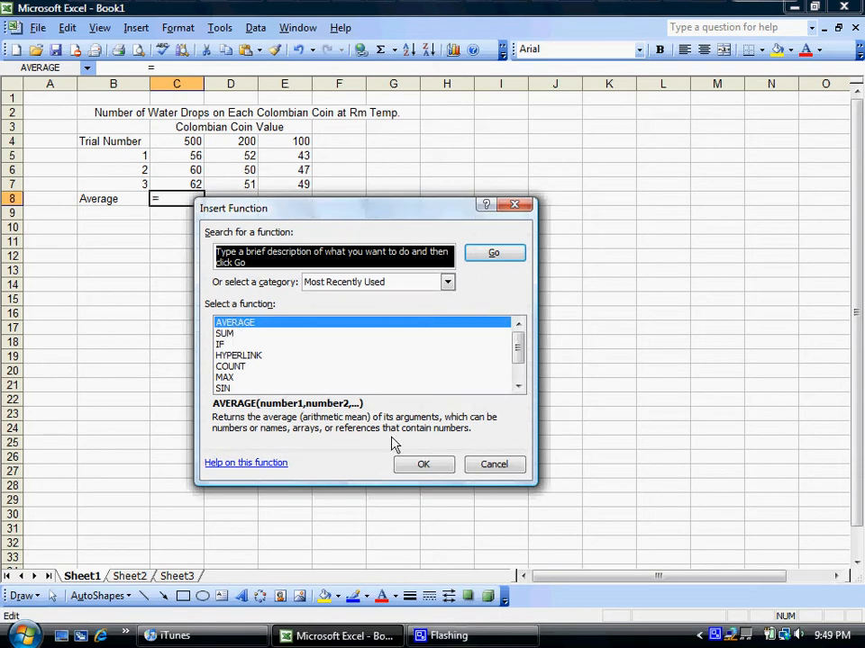
click(423, 465)
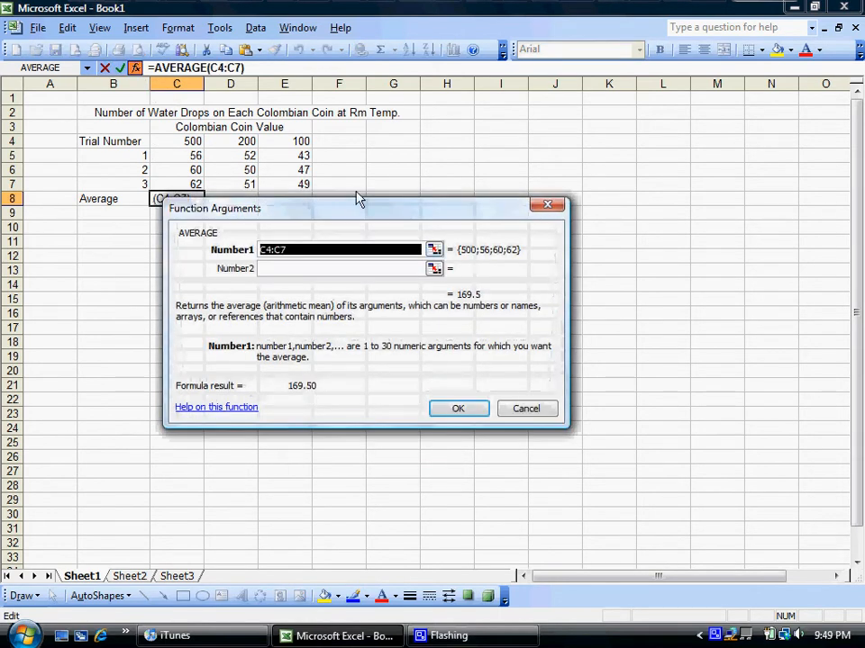
drag(359, 213, 561, 163)
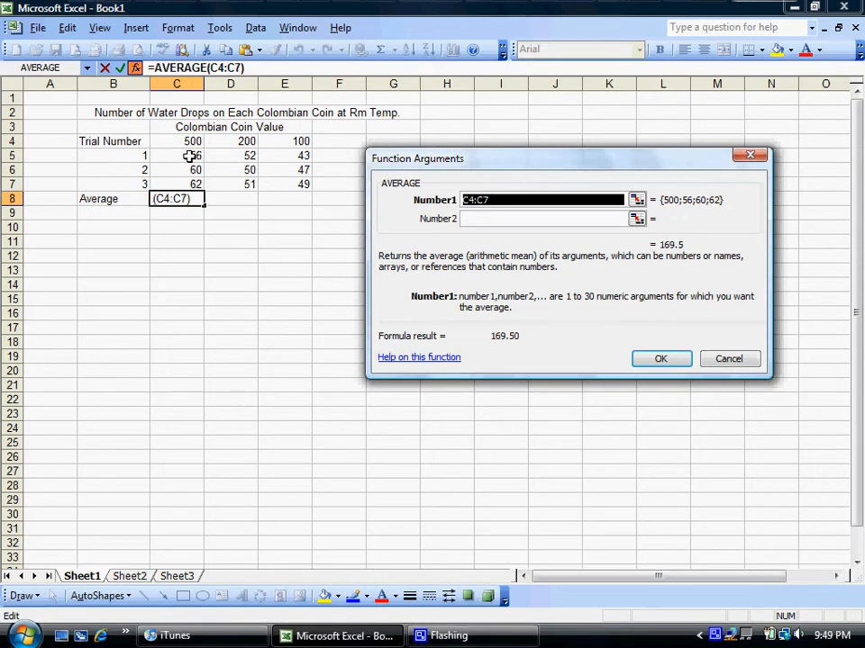
drag(190, 156, 188, 184)
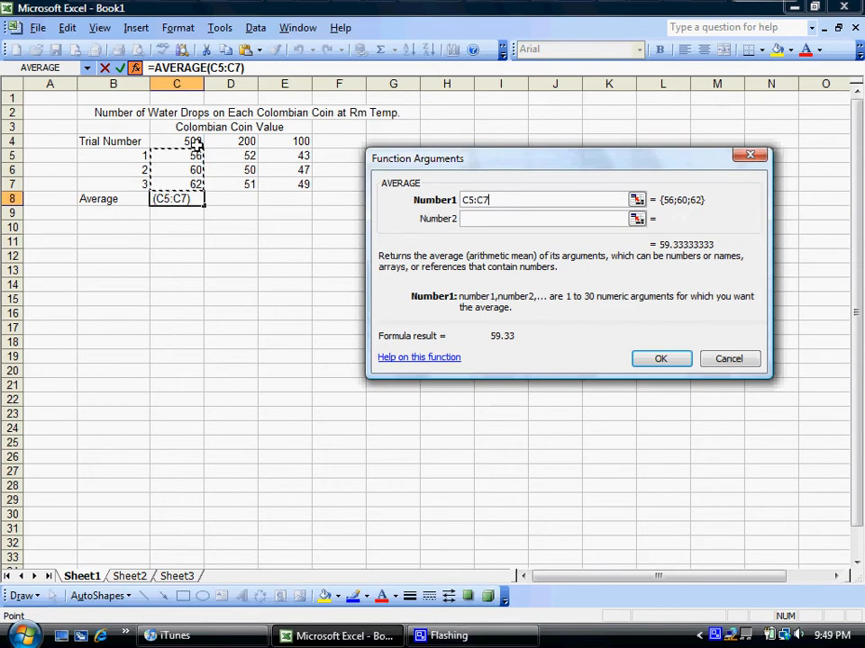
click(644, 363)
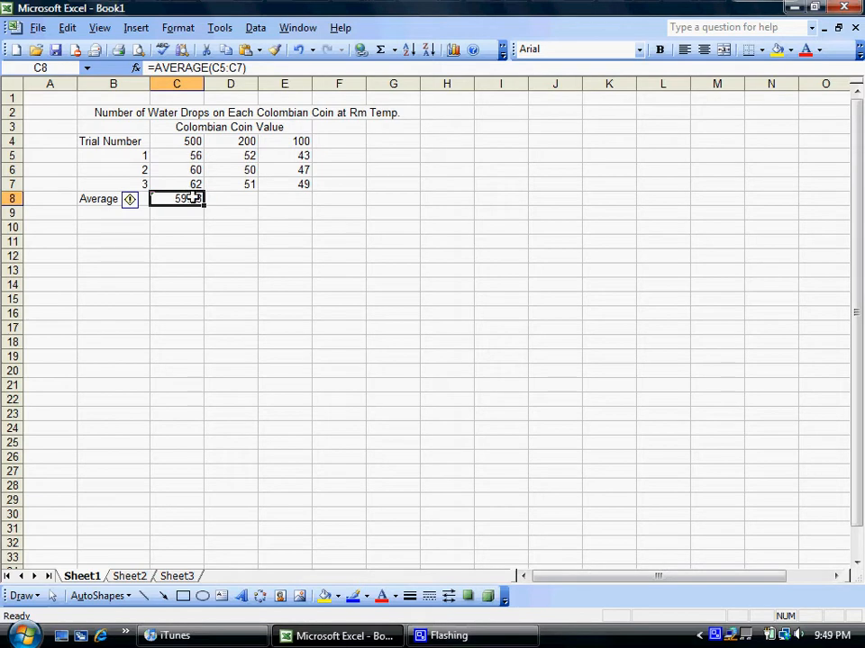
Insert an AVERAGE function in D8 for the 200 coin's three trials, using the range D5:D7
click(239, 198)
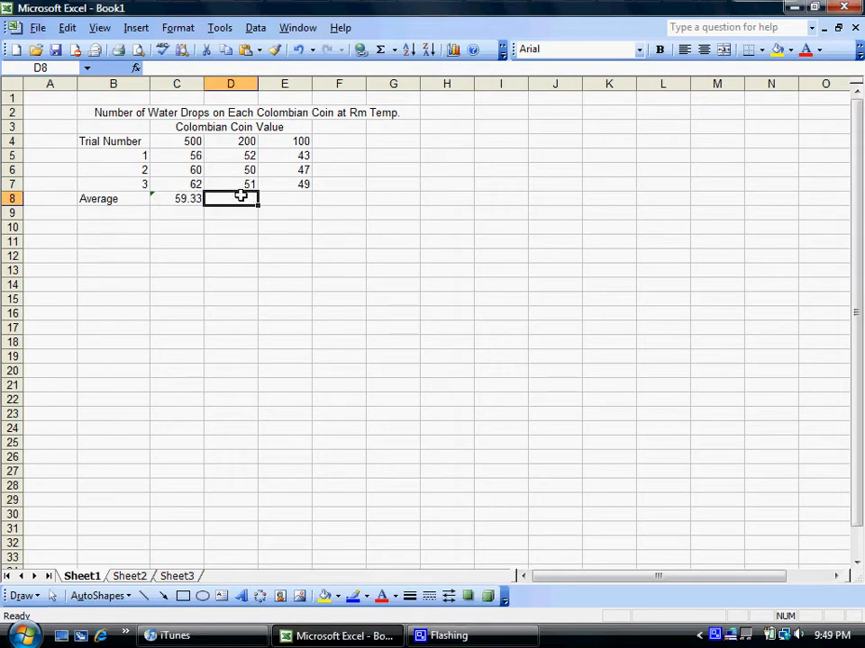
click(136, 70)
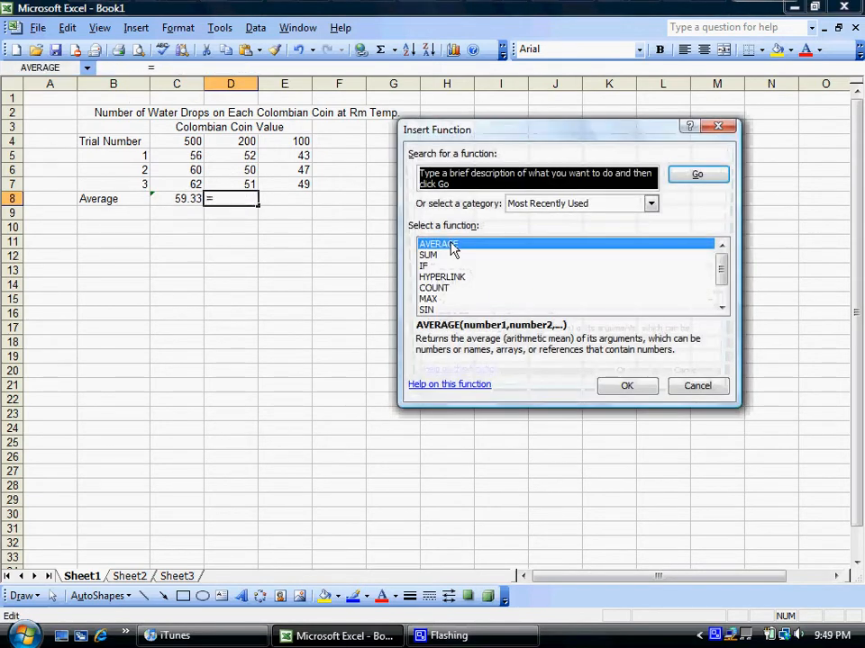
click(451, 245)
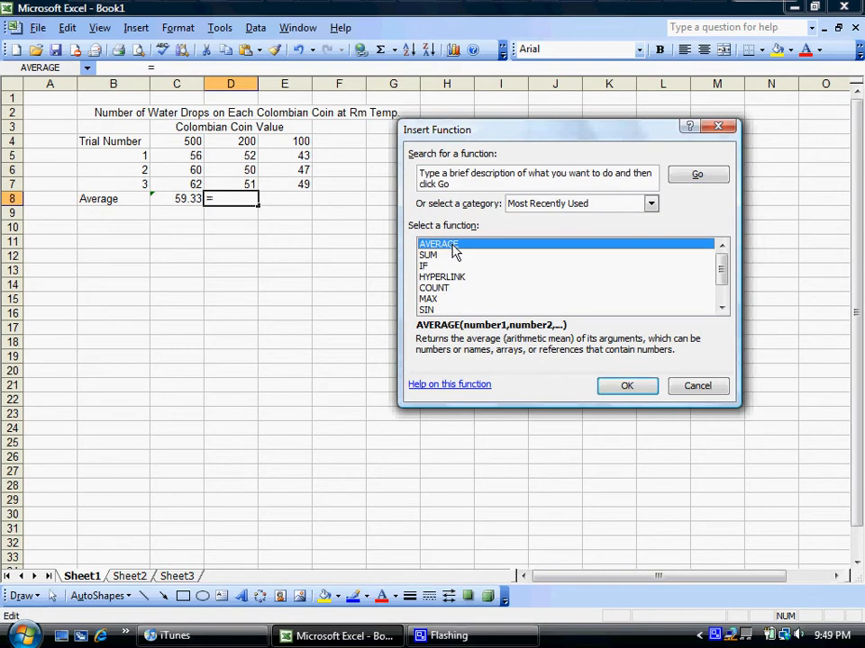
click(628, 386)
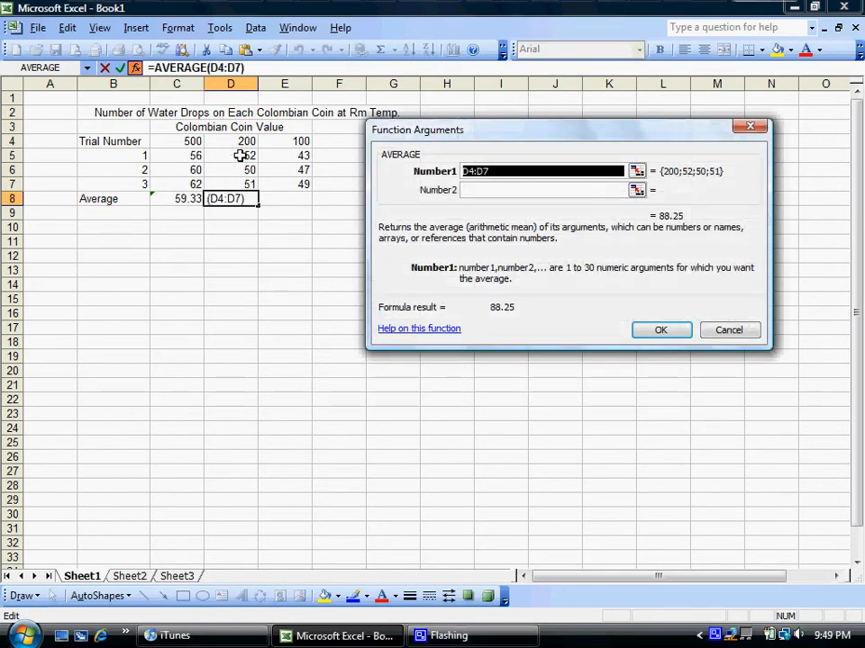
drag(240, 154, 242, 182)
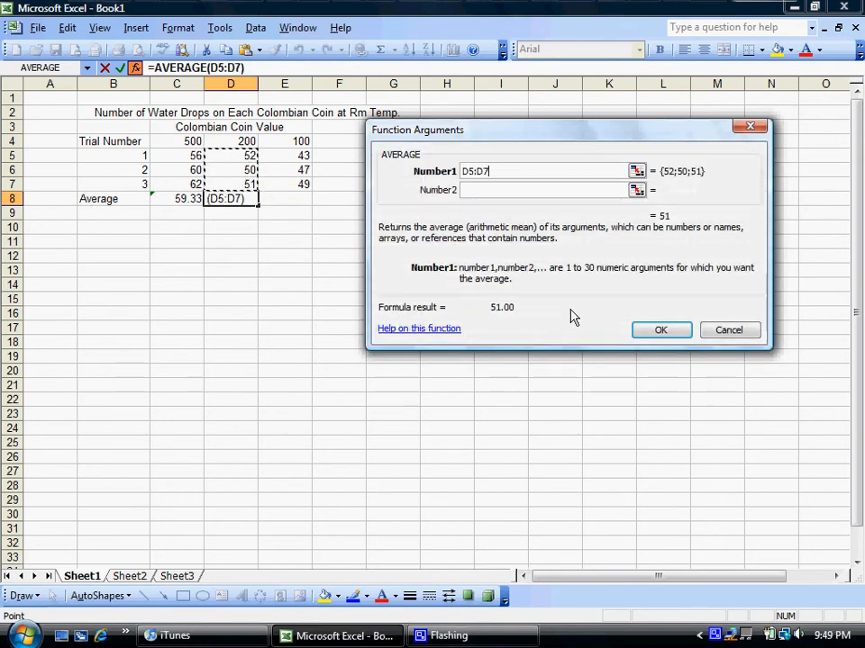
click(658, 331)
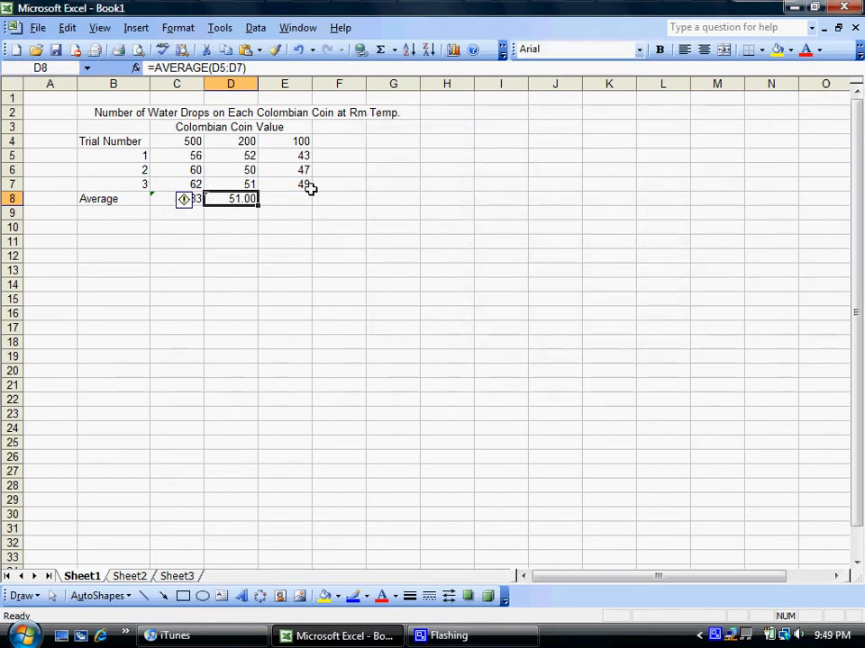
Insert an AVERAGE function in E8 for the 100 coin's three trials, using the range E5:E7
click(273, 203)
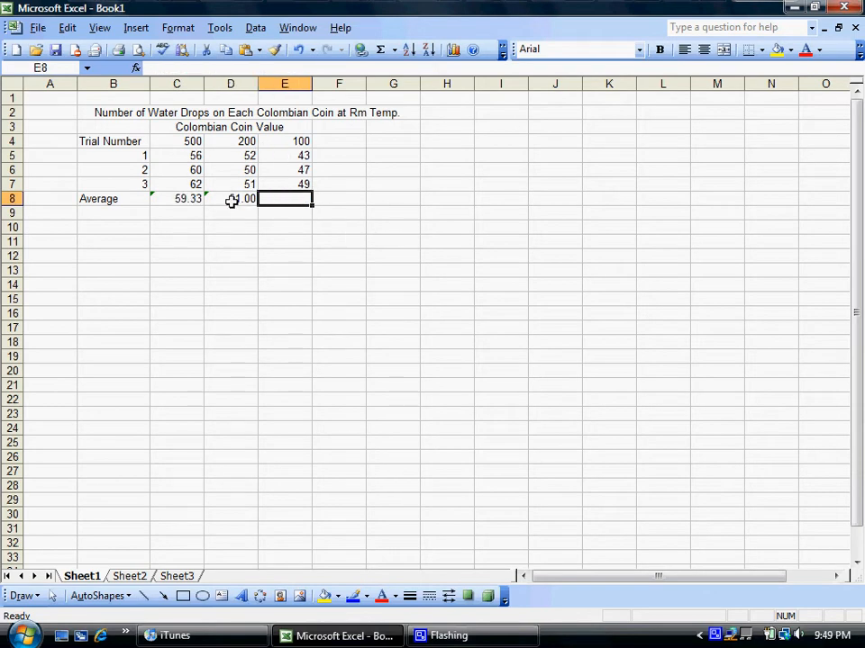
click(136, 68)
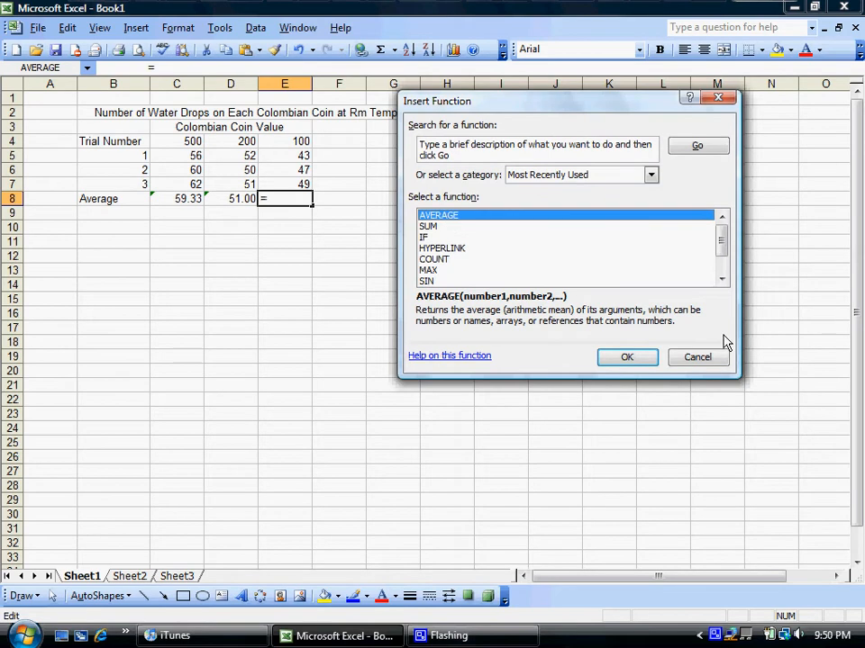
click(645, 360)
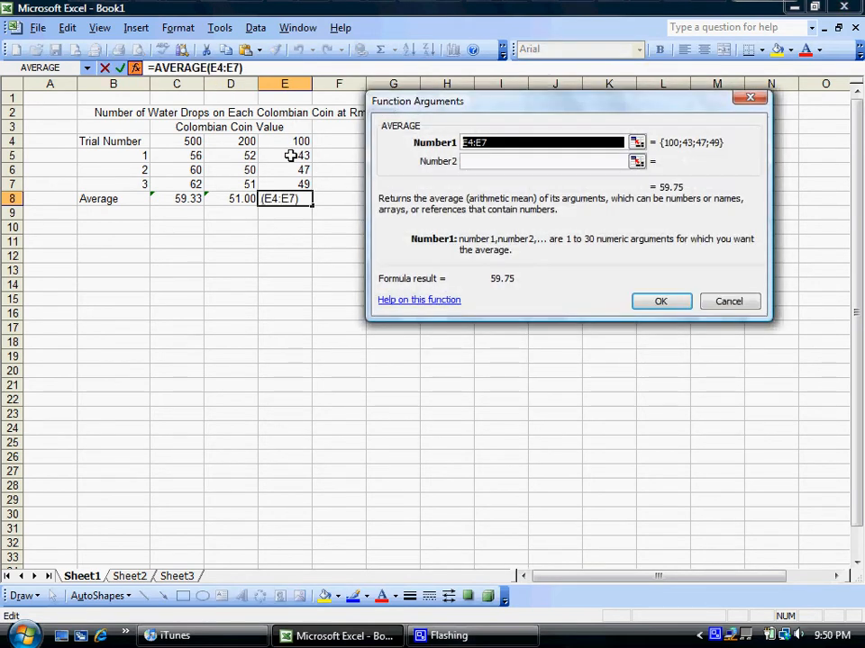
drag(290, 155, 293, 184)
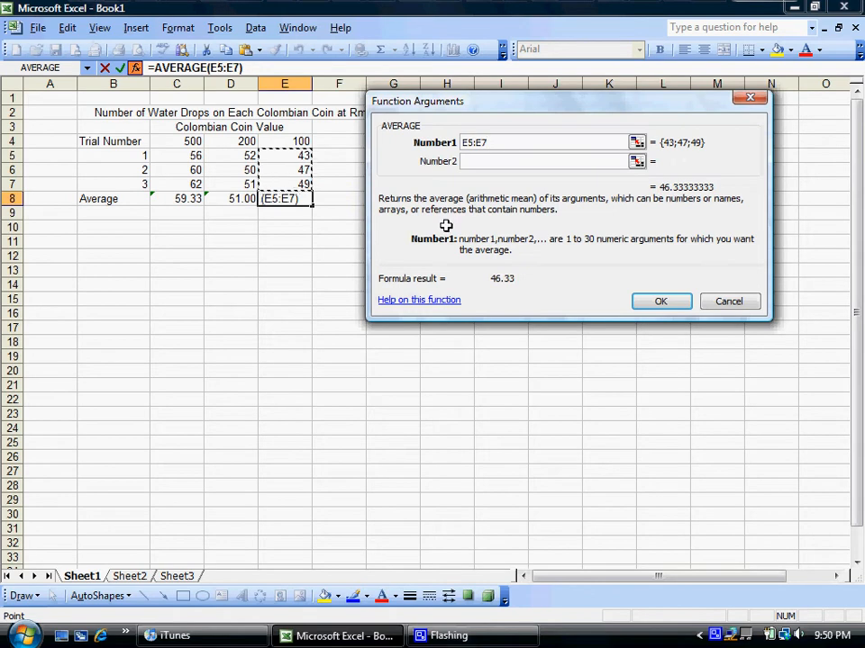
click(665, 306)
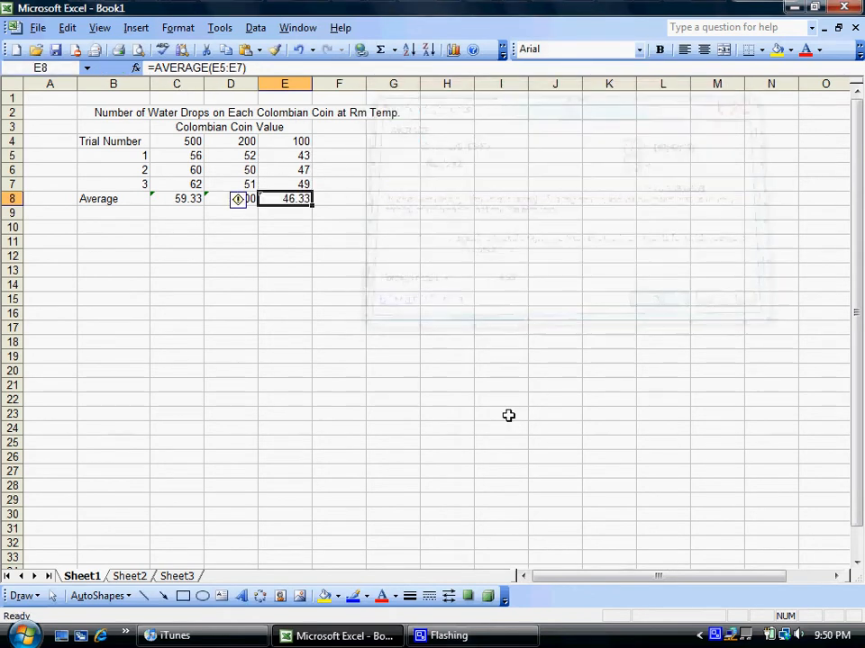
click(226, 268)
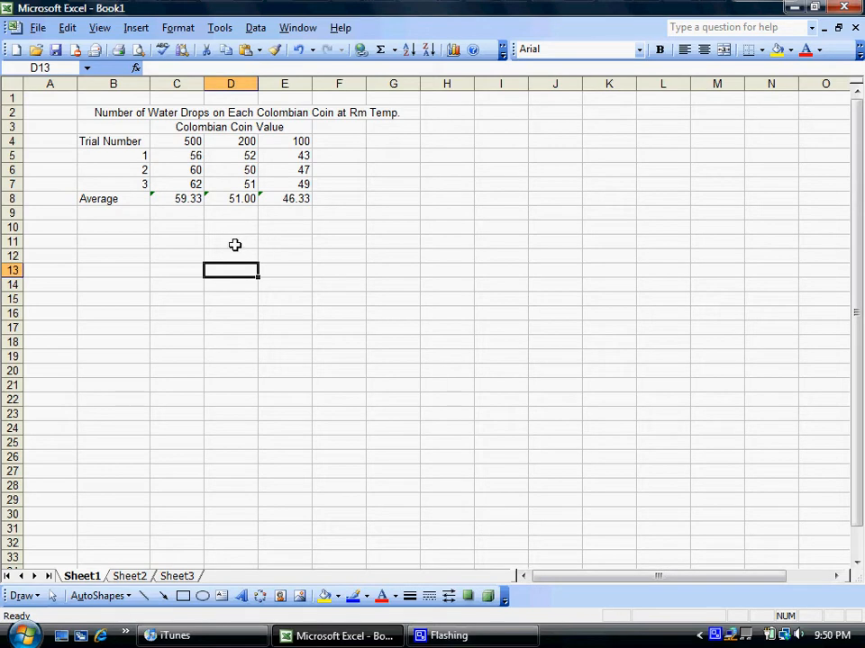
Start a clustered column chart from the trial and average values in C5:E8 and proceed to its source data settings
drag(172, 156, 311, 199)
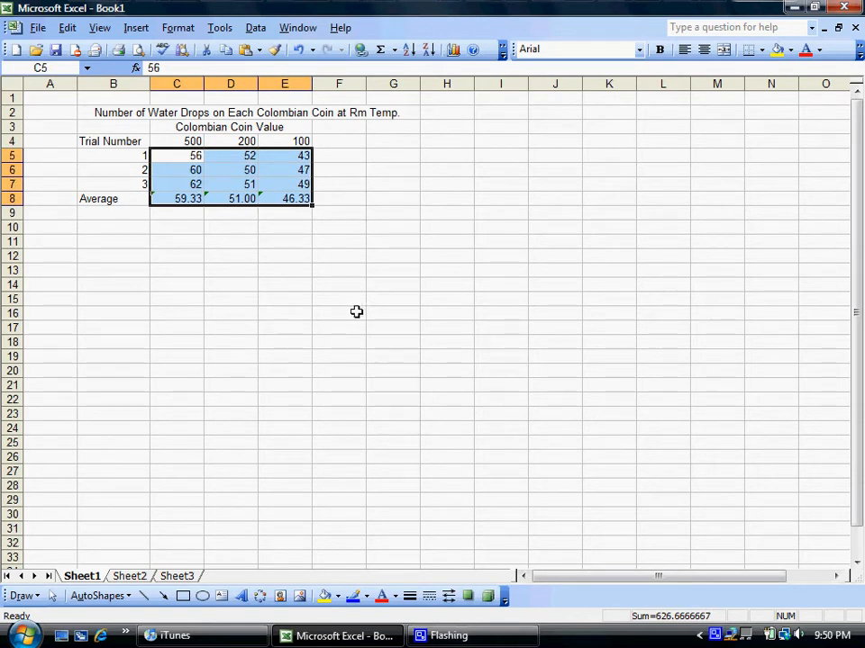
click(452, 52)
drag(502, 45, 447, 160)
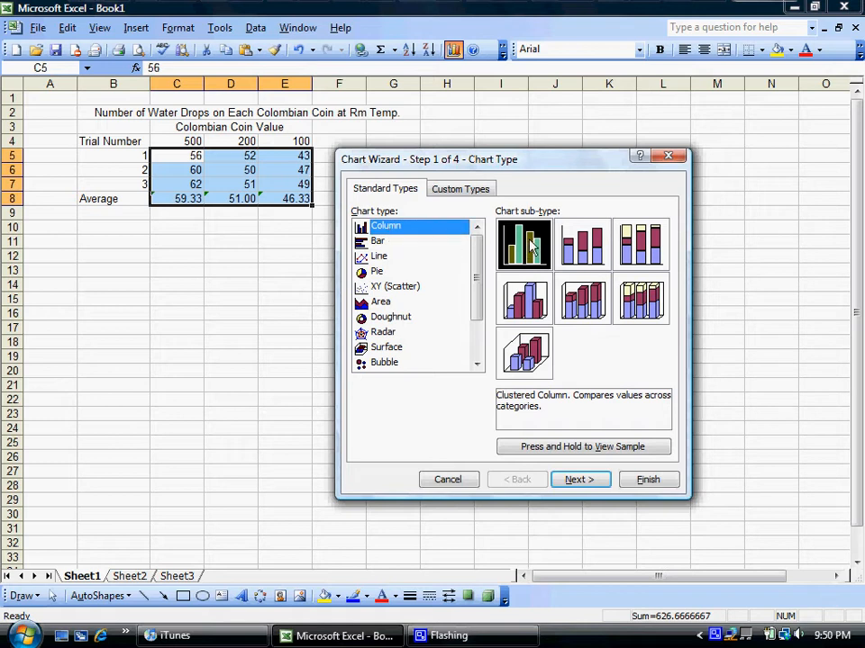
click(531, 361)
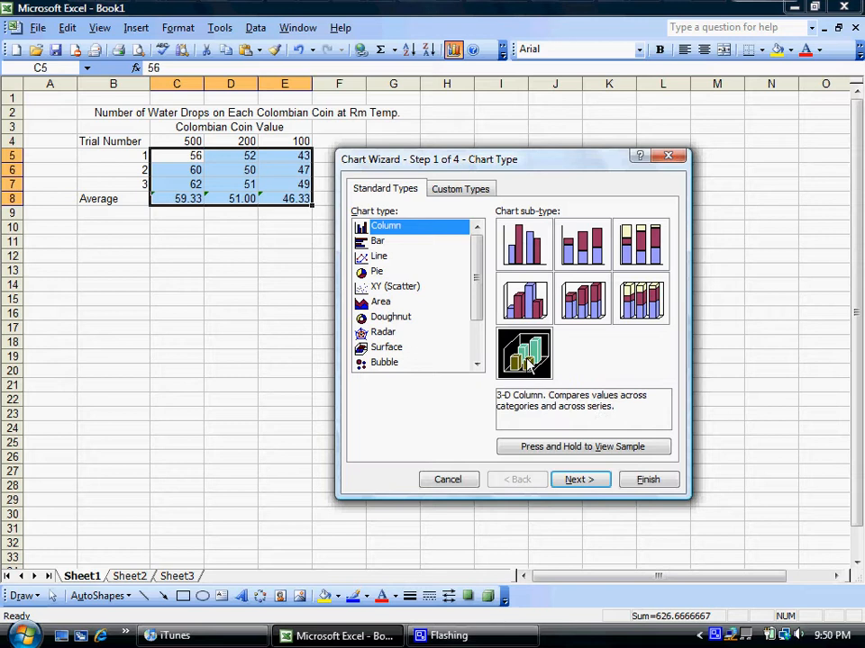
click(529, 259)
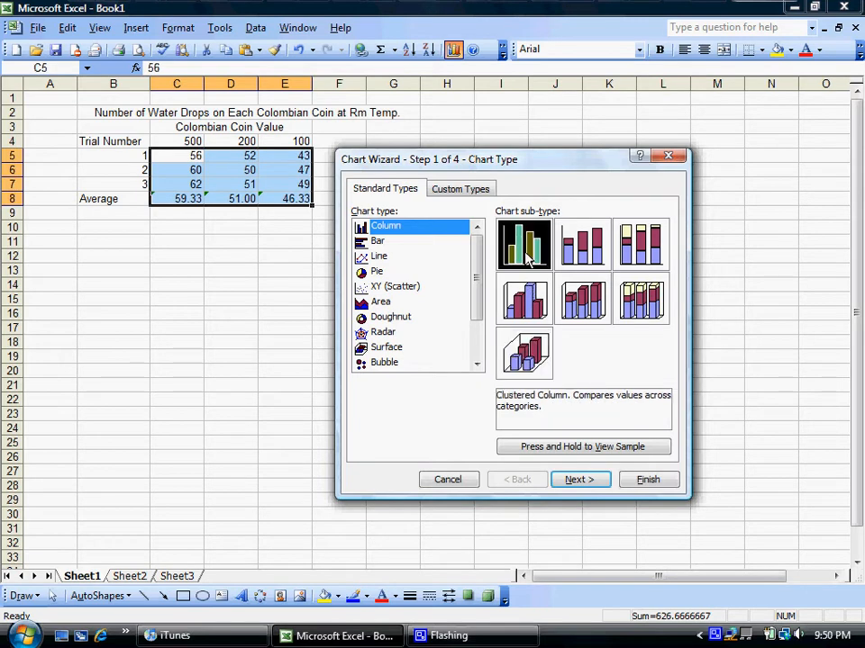
click(579, 483)
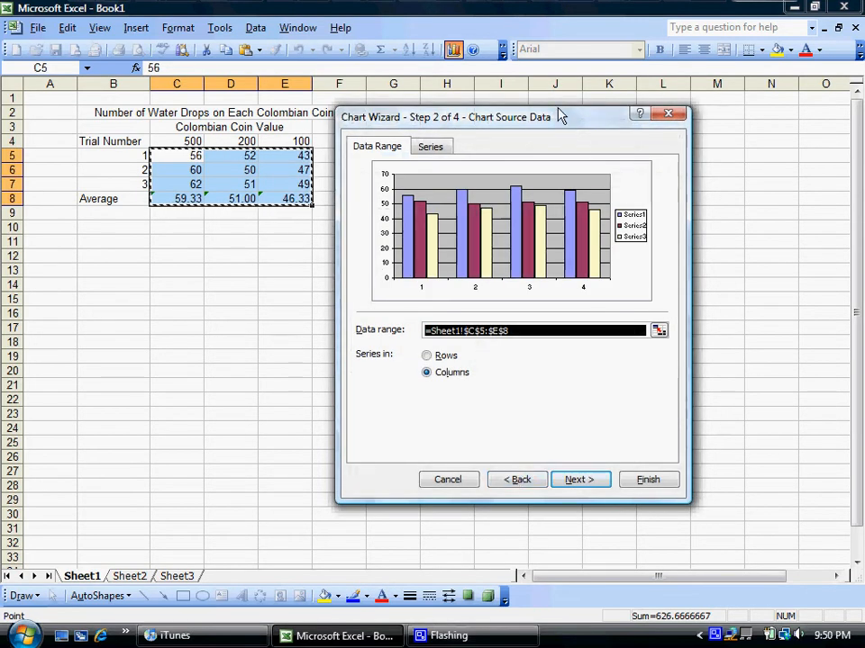
Name the three chart series 500 Coin, 200 Coin and 100 Coin in the chart's source data
drag(559, 122, 565, 138)
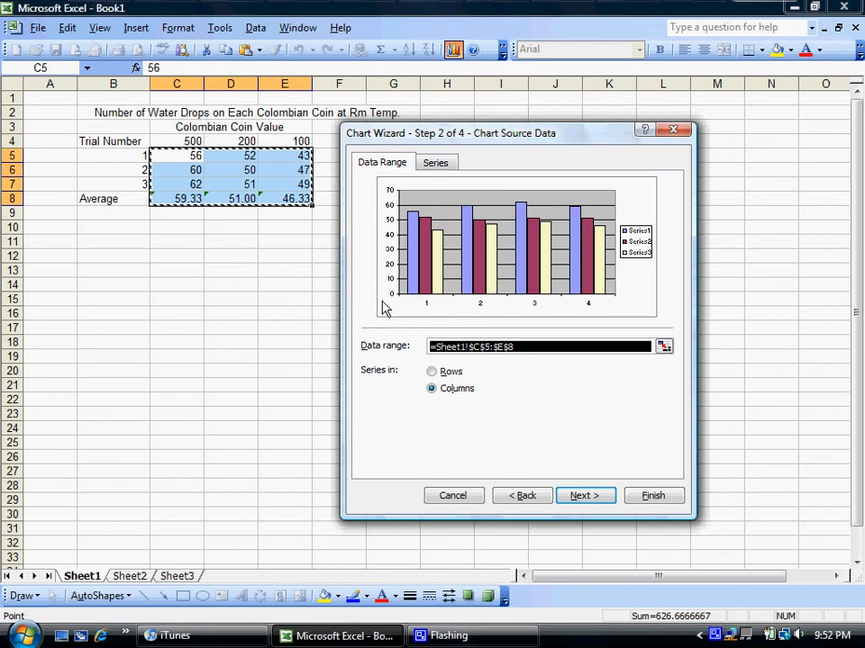
click(448, 163)
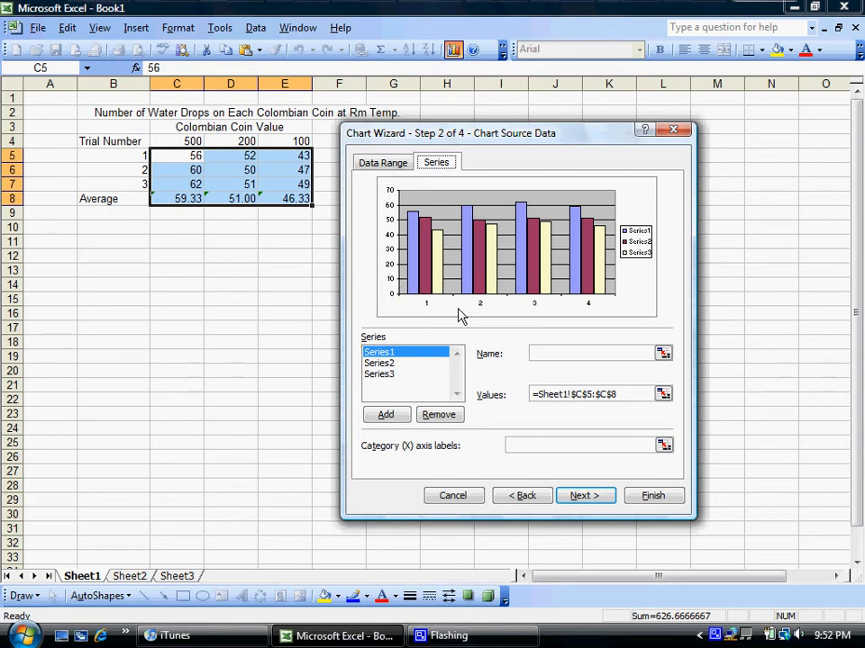
click(543, 353)
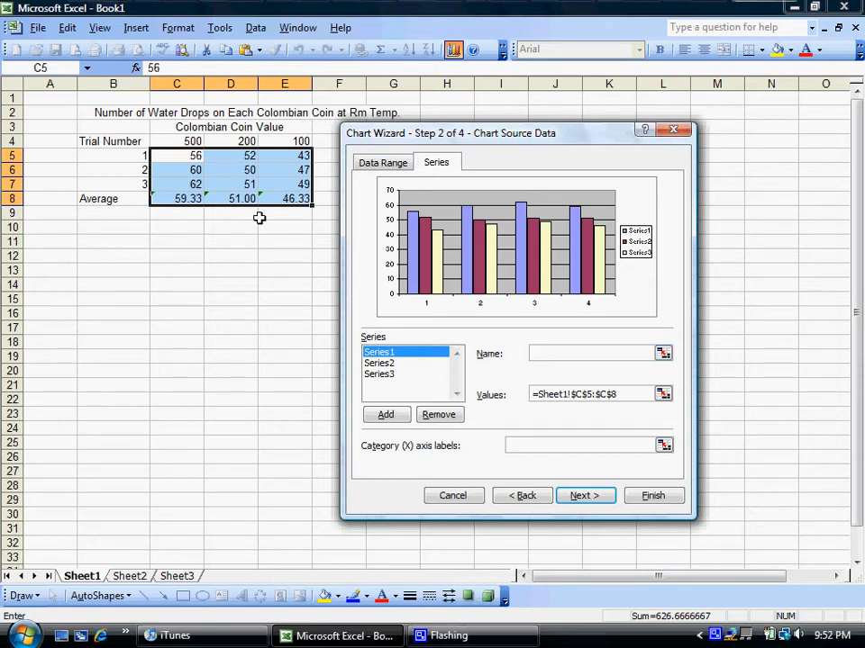
text(500 Coin)
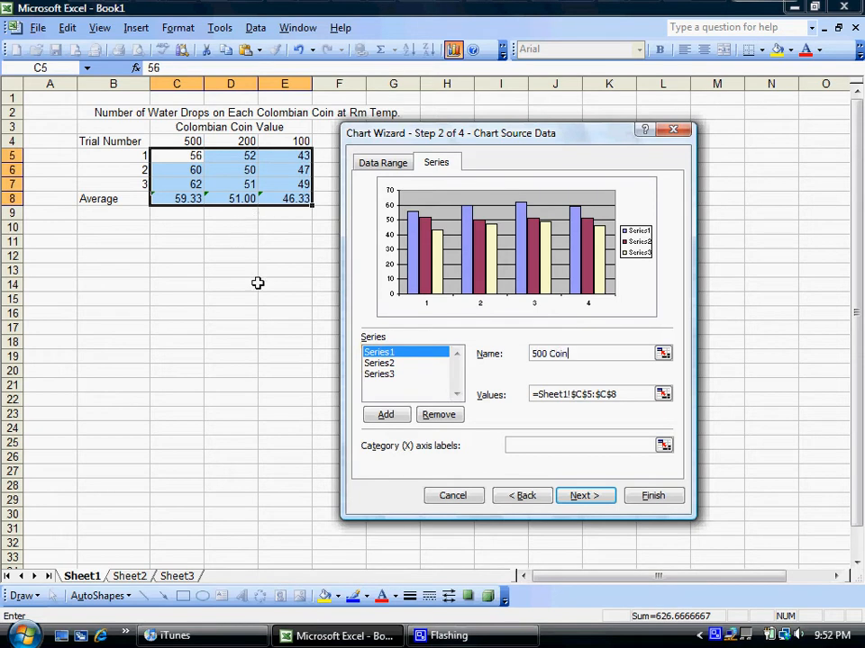
click(382, 365)
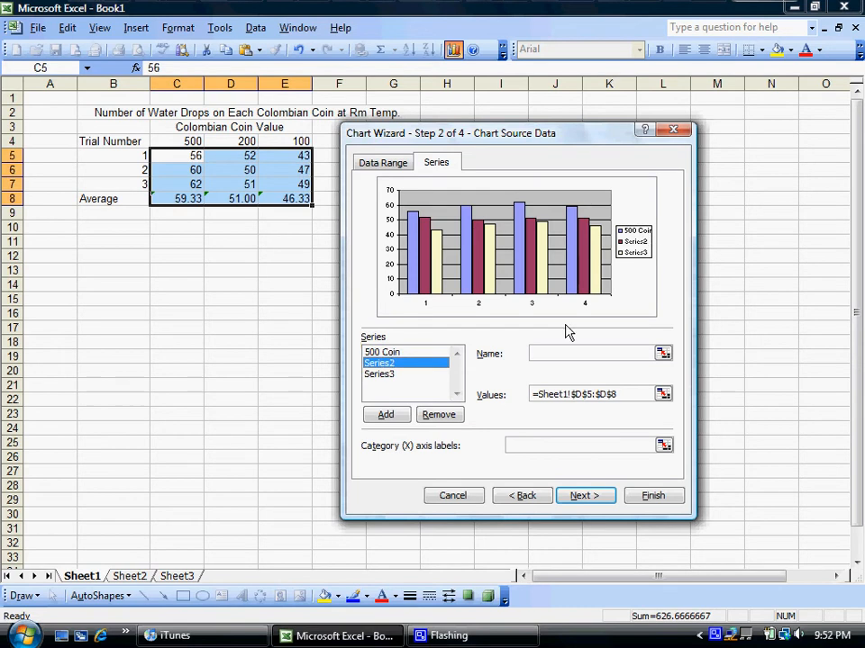
click(561, 354)
click(397, 375)
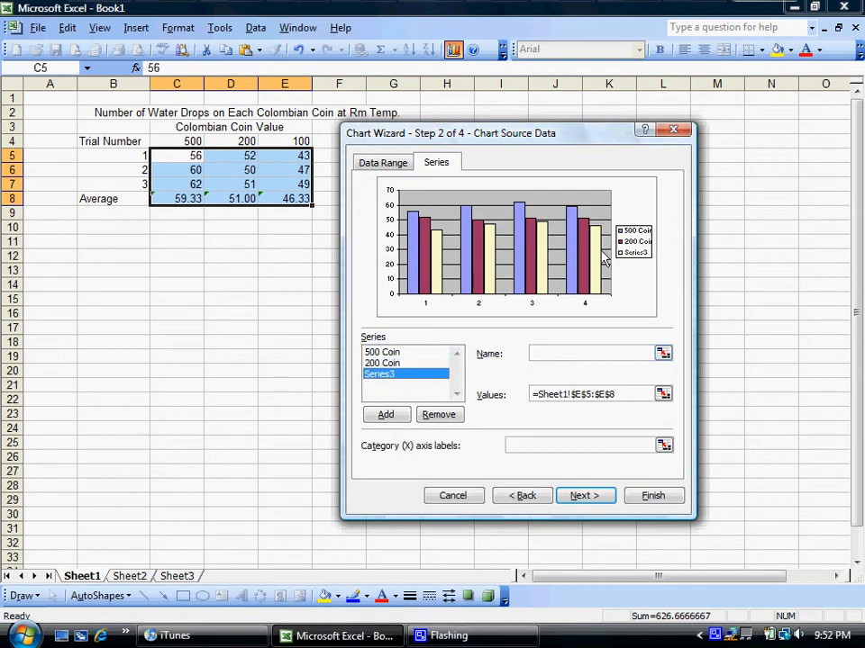
click(537, 354)
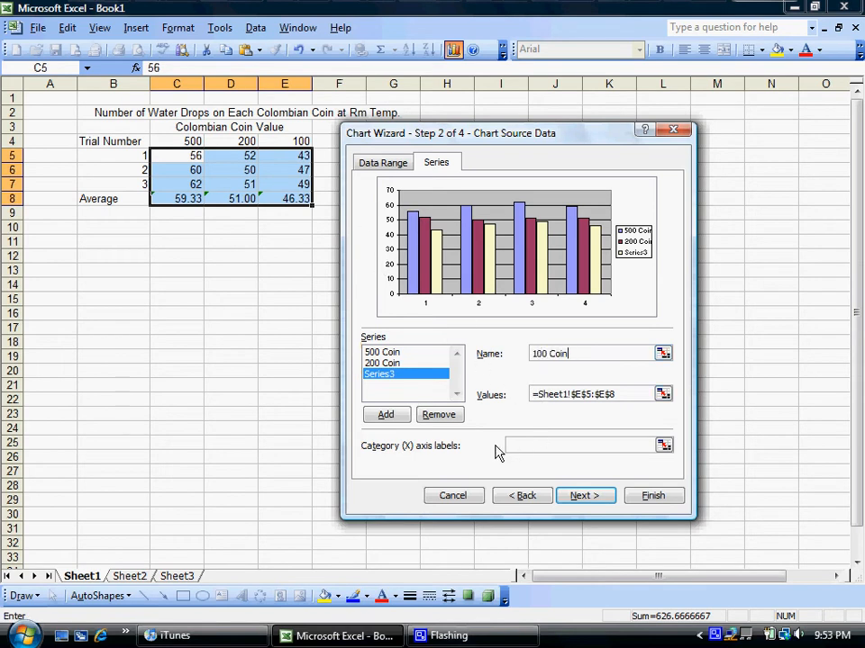
Set the category (X) axis labels to the range B5:B8 and proceed to the chart options
click(535, 444)
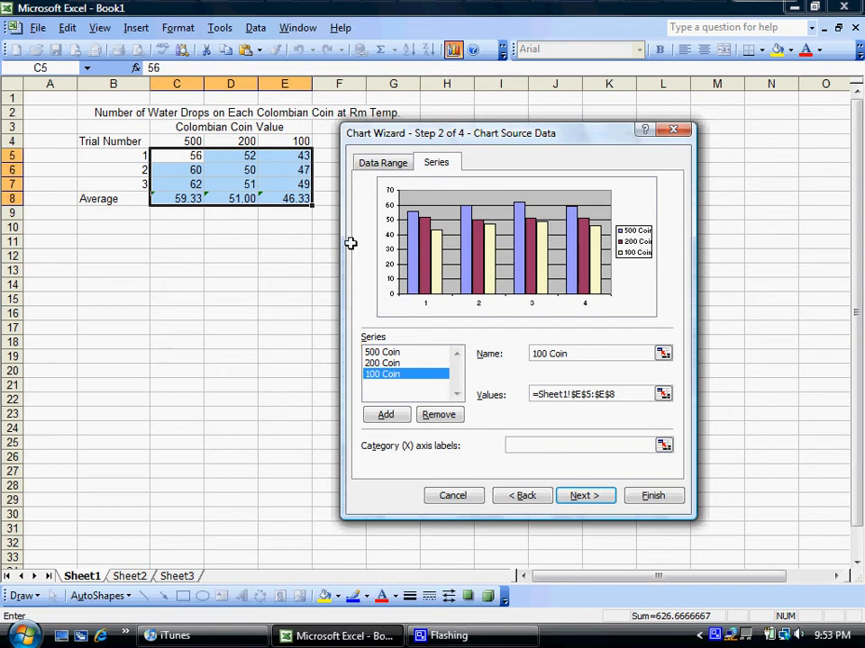
click(663, 445)
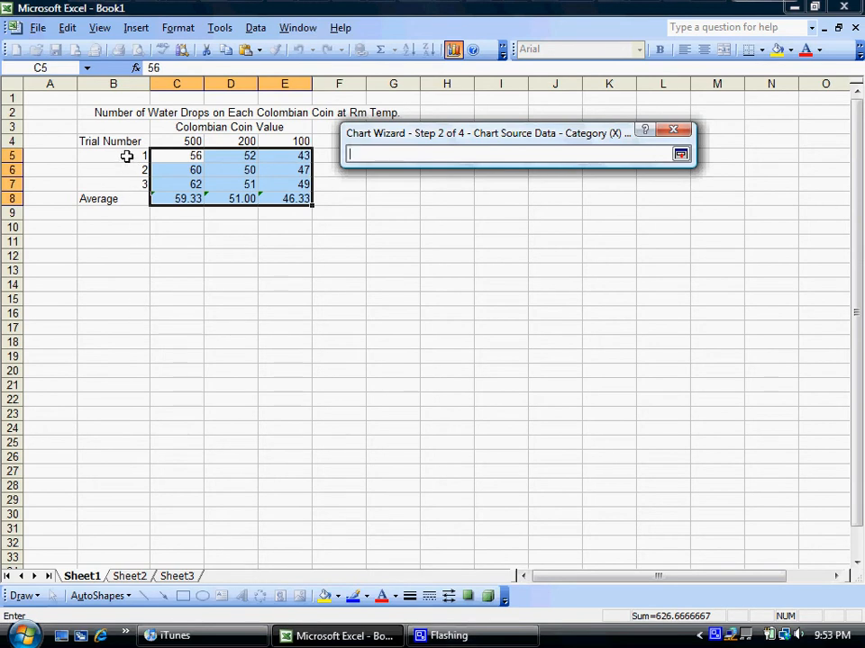
drag(127, 156, 126, 197)
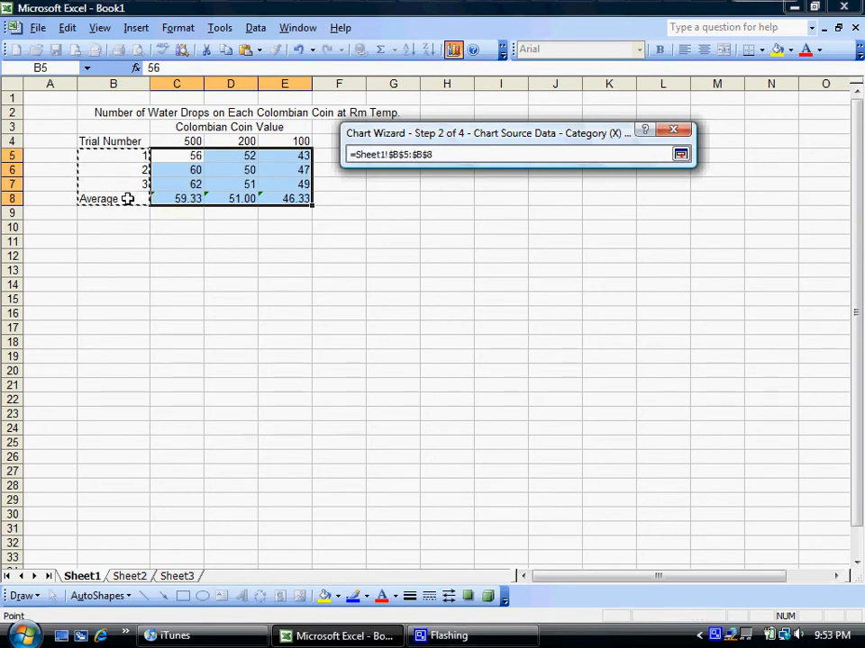
click(680, 156)
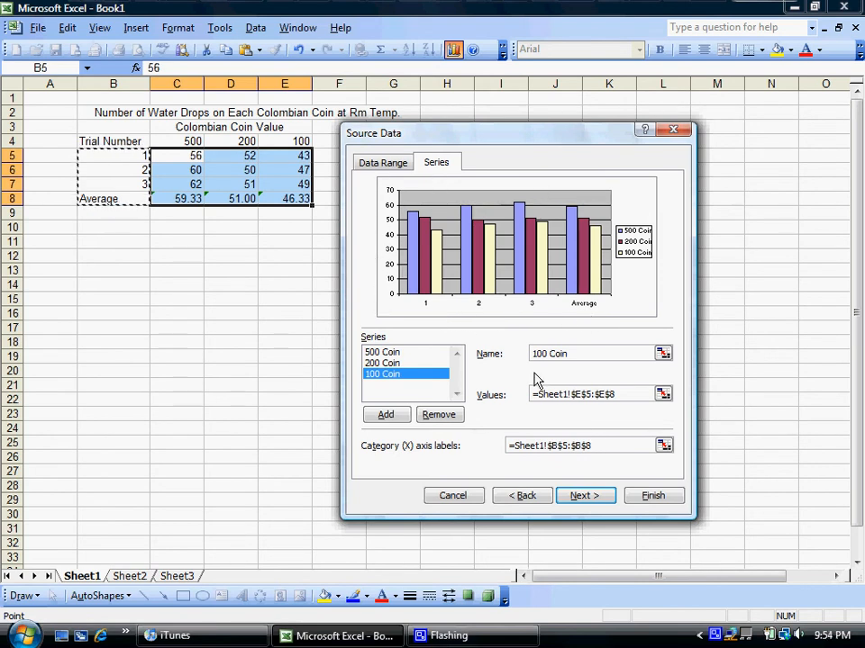
click(585, 499)
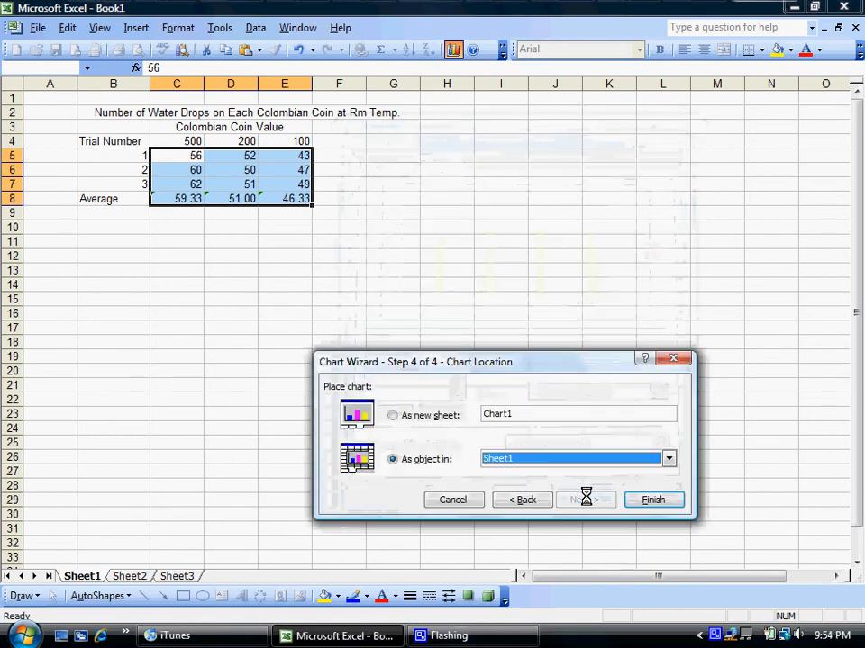
click(525, 500)
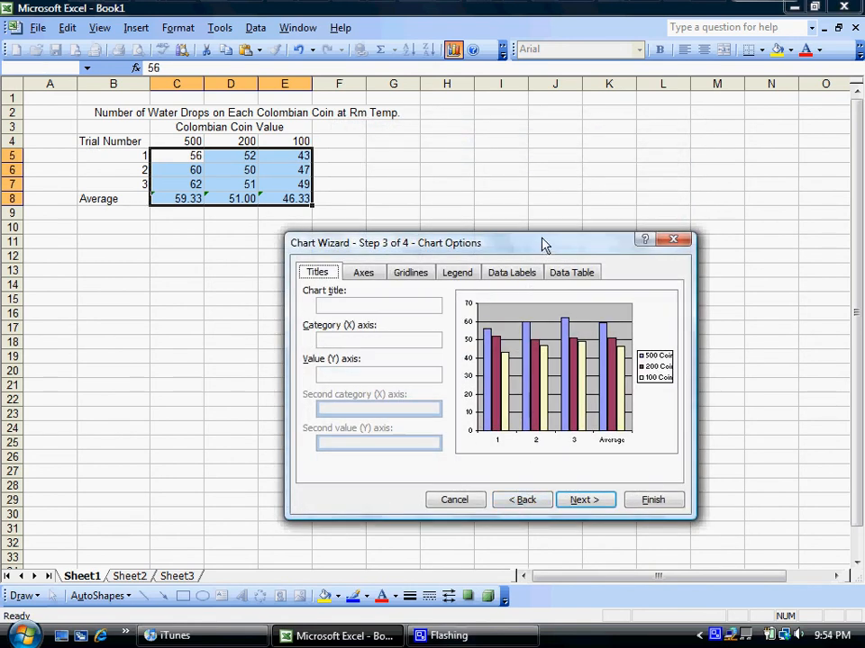
Set the chart title to "Number of Water Drops on Each Colombian Coin At Room Temp."
drag(545, 245, 617, 146)
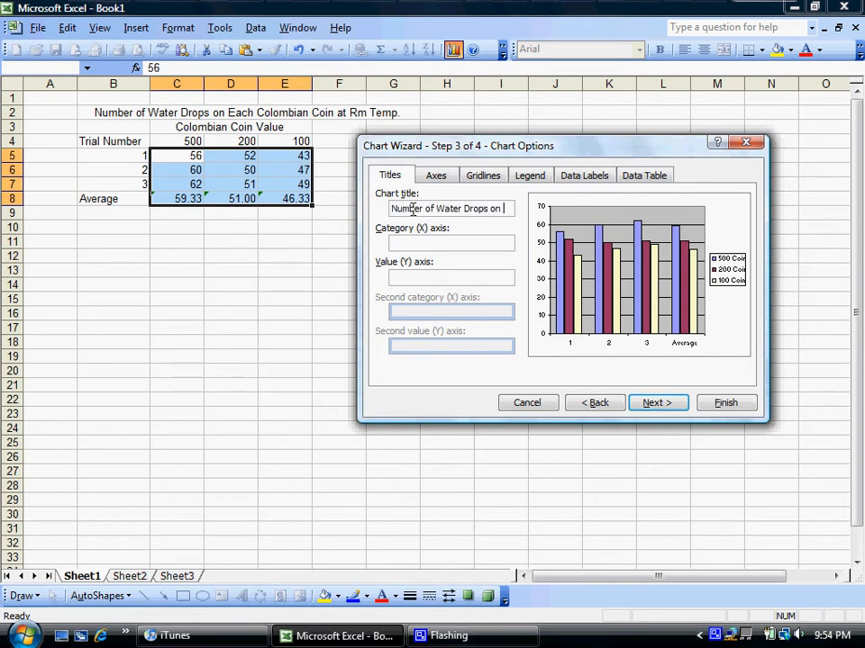
text(Each Colomb)
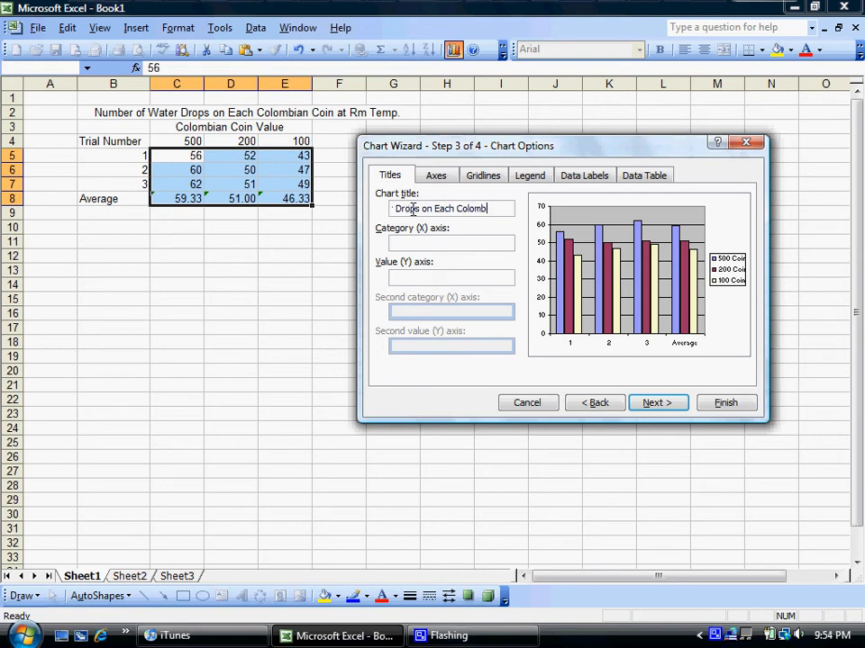
text(ian Coi)
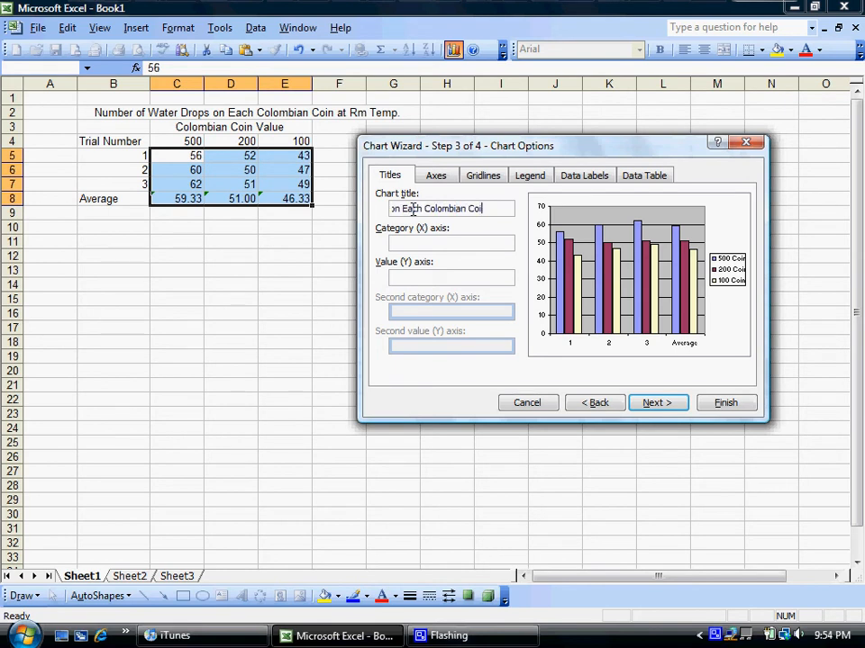
text(n At Room Tem)
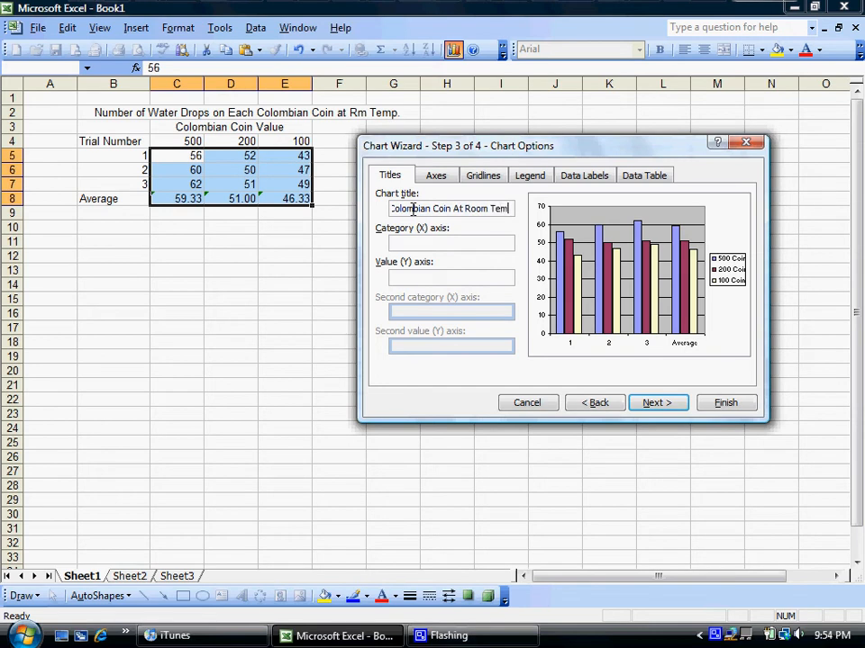
text(p)
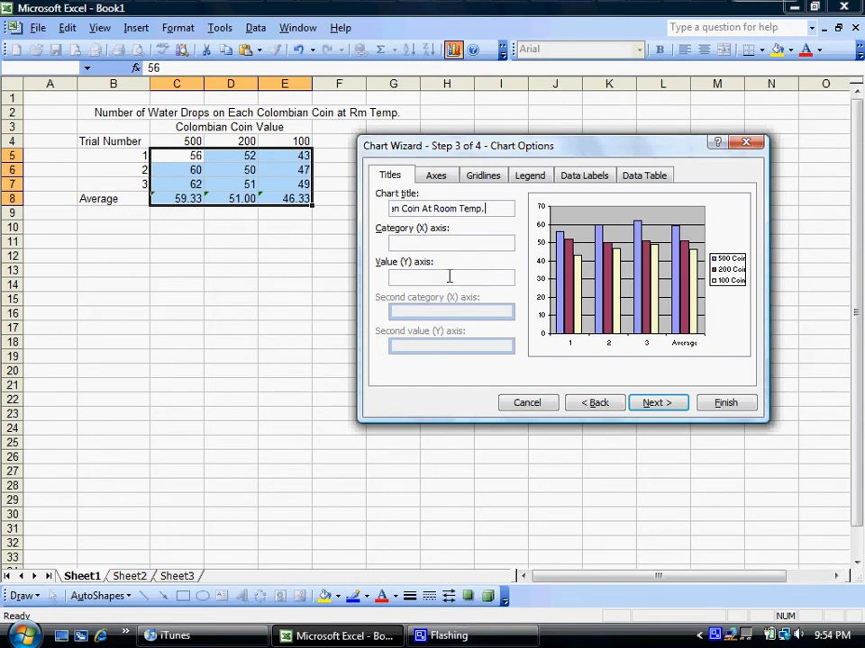
text(.)
Title the category (X) axis "Trials" and the value (Y) axis "Number of Water Drops"
click(452, 239)
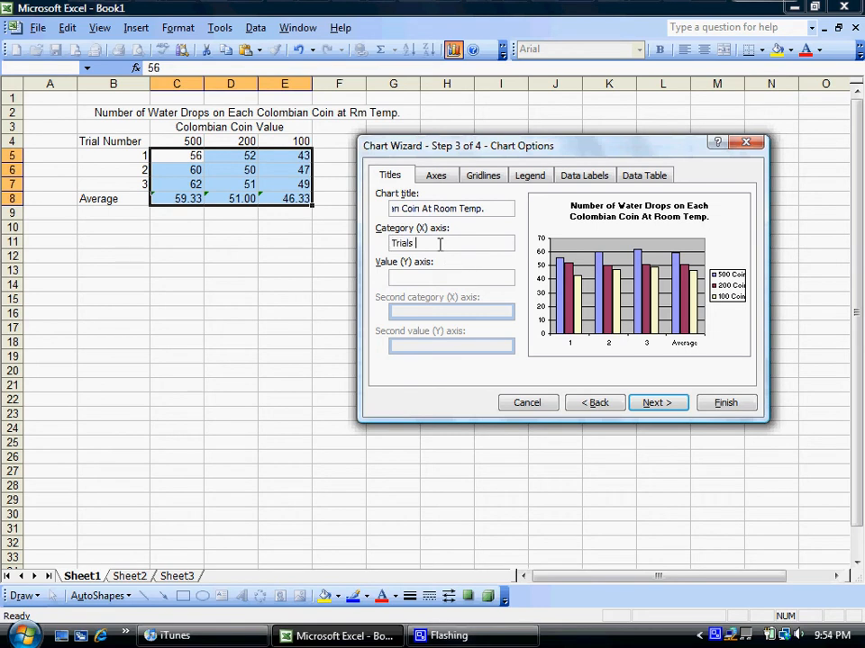
click(444, 278)
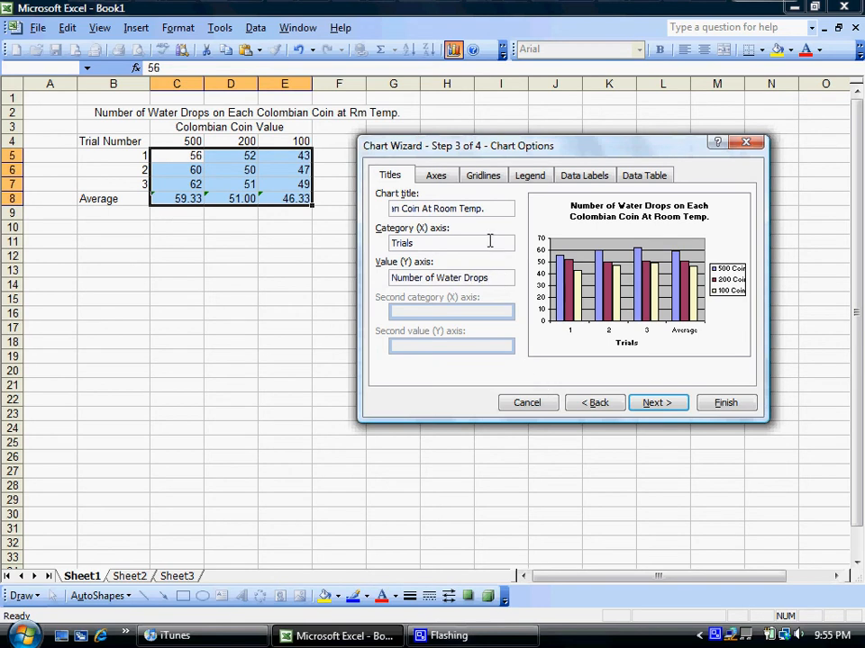
click(490, 241)
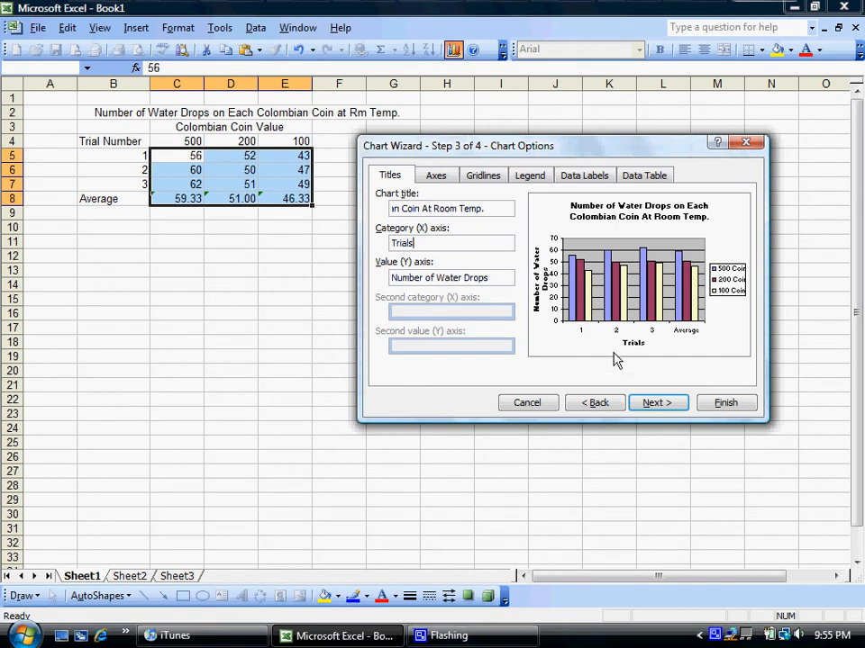
Review the axis settings and try switching the category-axis major and minor gridlines and the value-axis major gridlines on and off
click(428, 181)
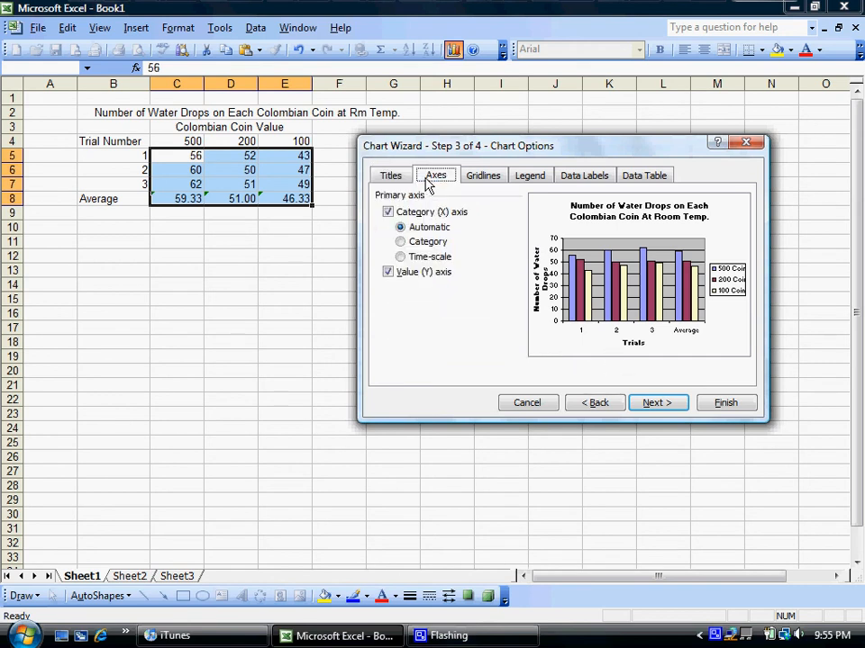
click(401, 231)
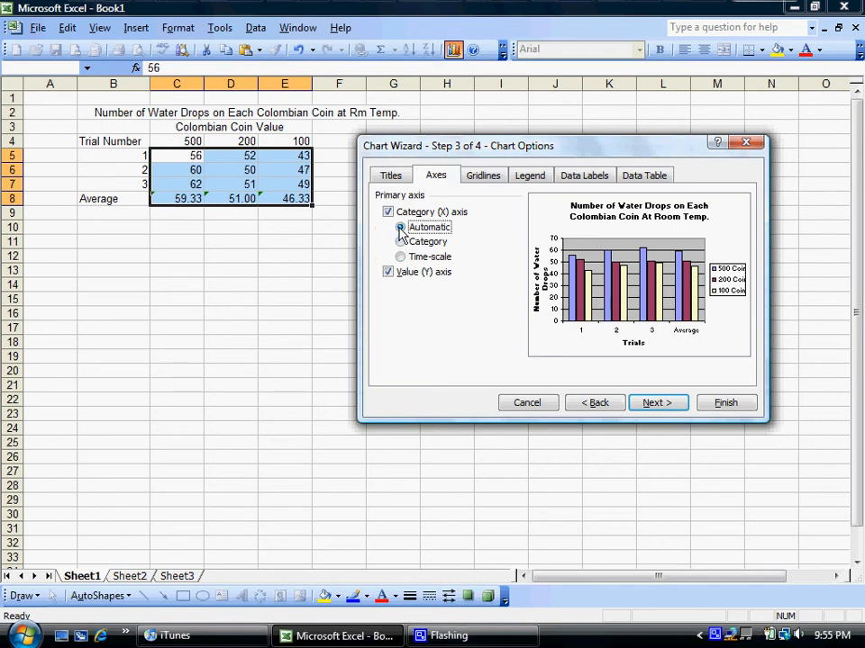
click(477, 177)
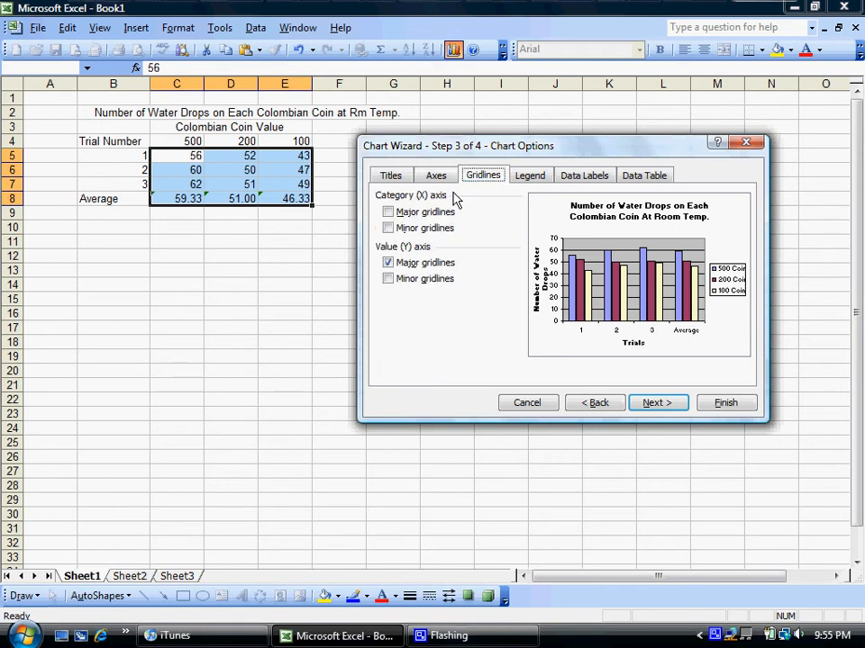
click(393, 216)
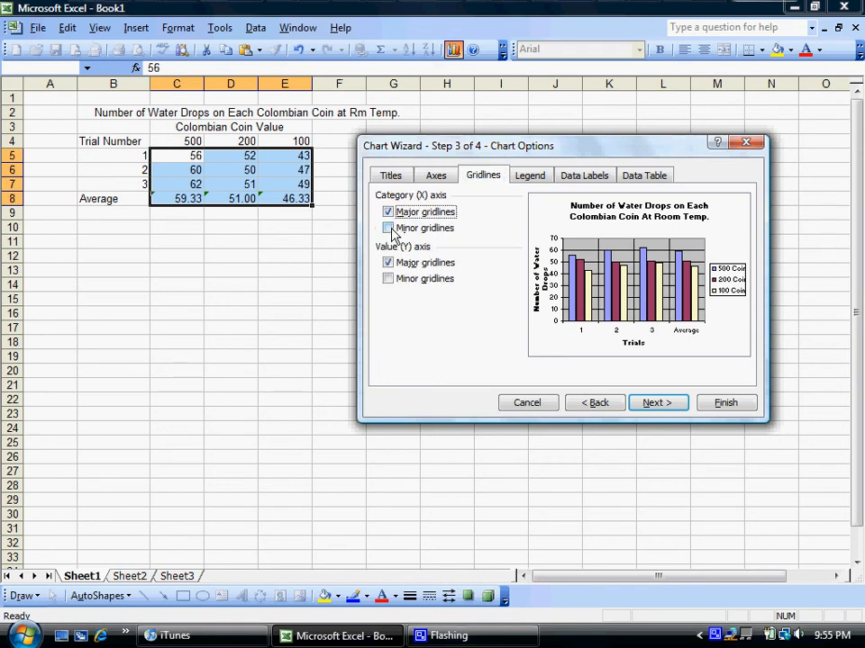
click(390, 231)
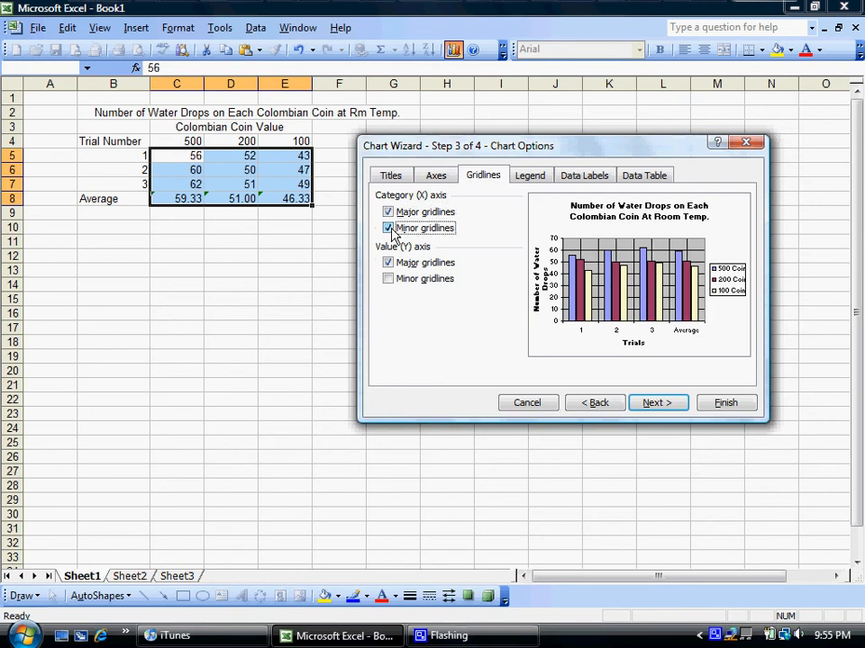
click(390, 230)
click(389, 214)
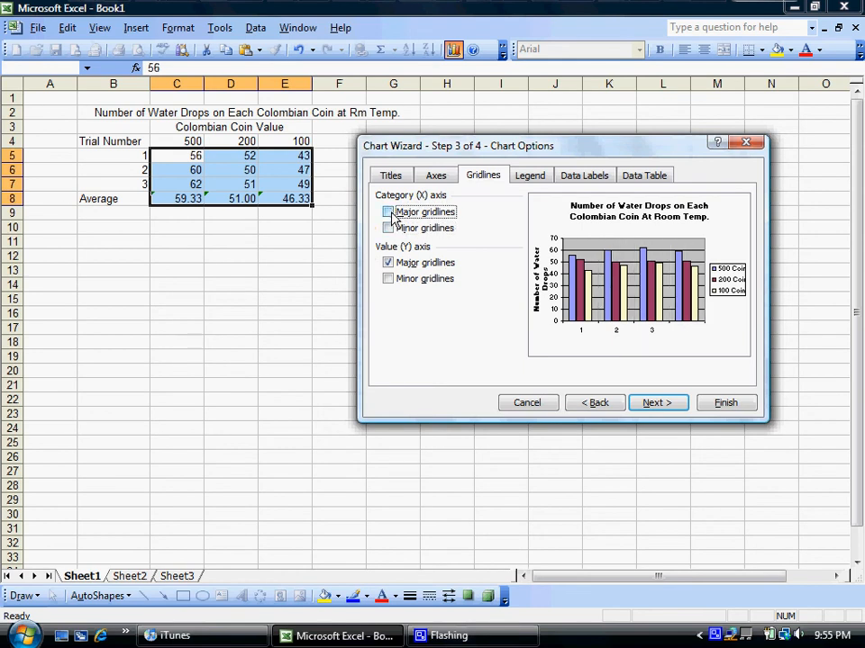
click(389, 263)
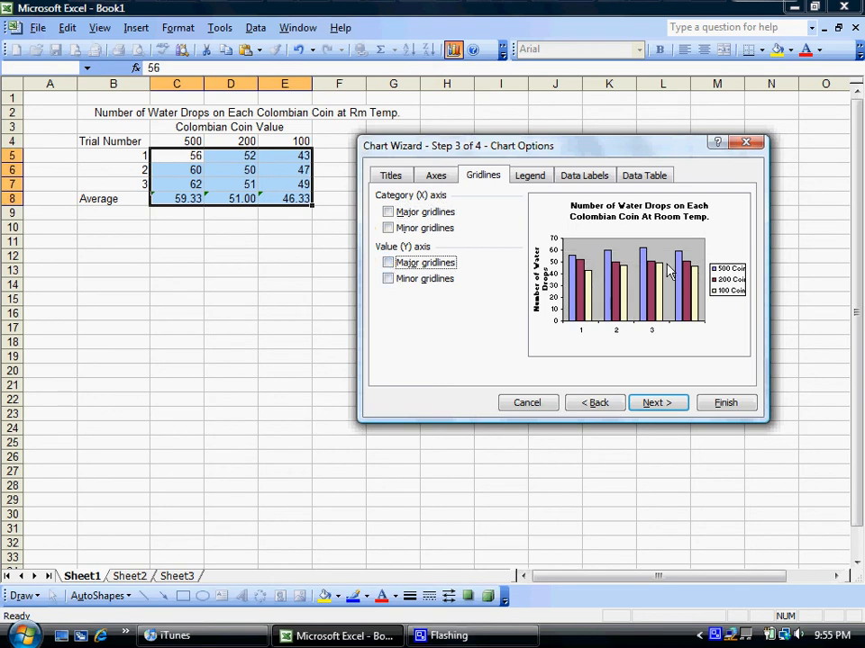
click(388, 264)
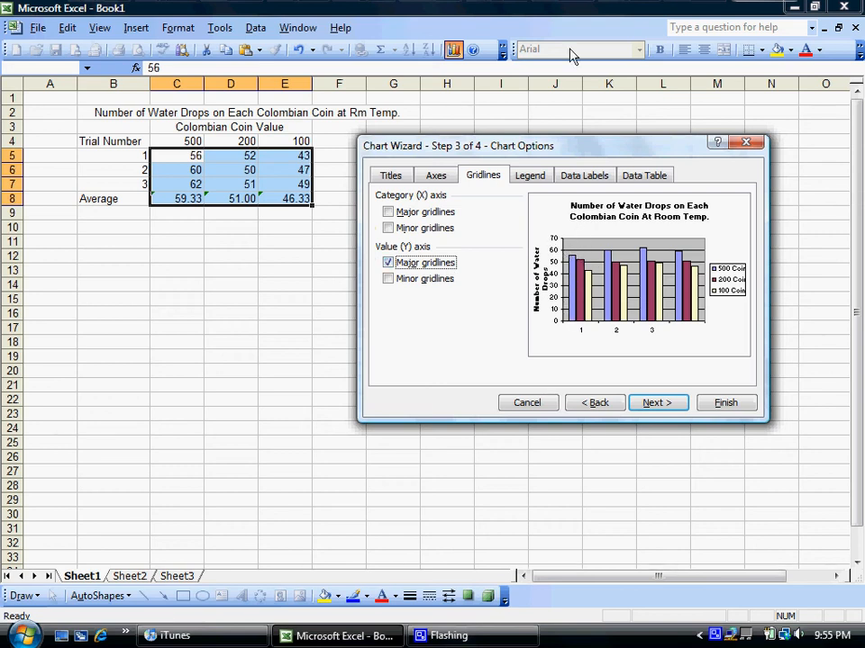
Try the legend in the Bottom, Corner, Top and Left placements and set it back to Right
click(538, 176)
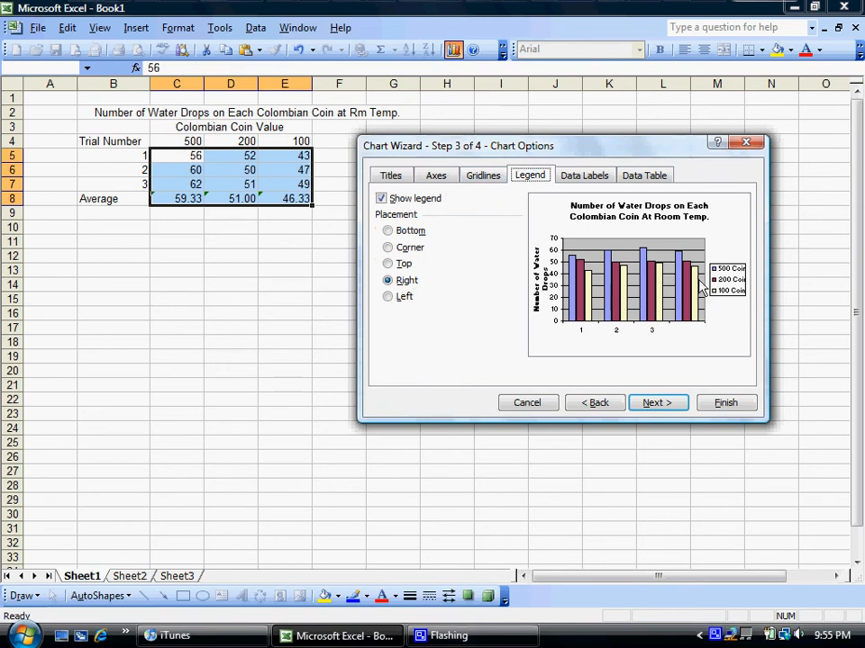
click(394, 234)
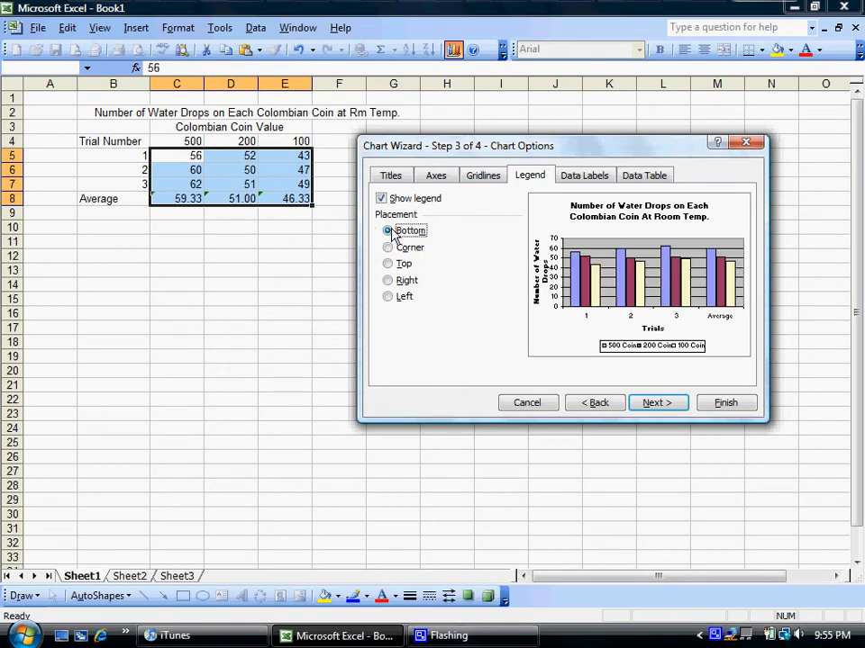
click(392, 252)
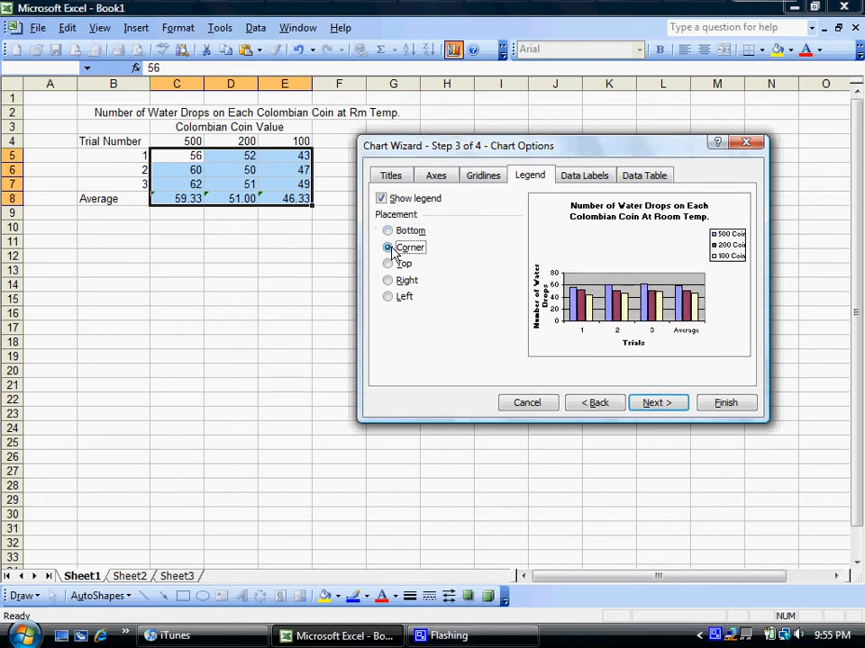
click(393, 264)
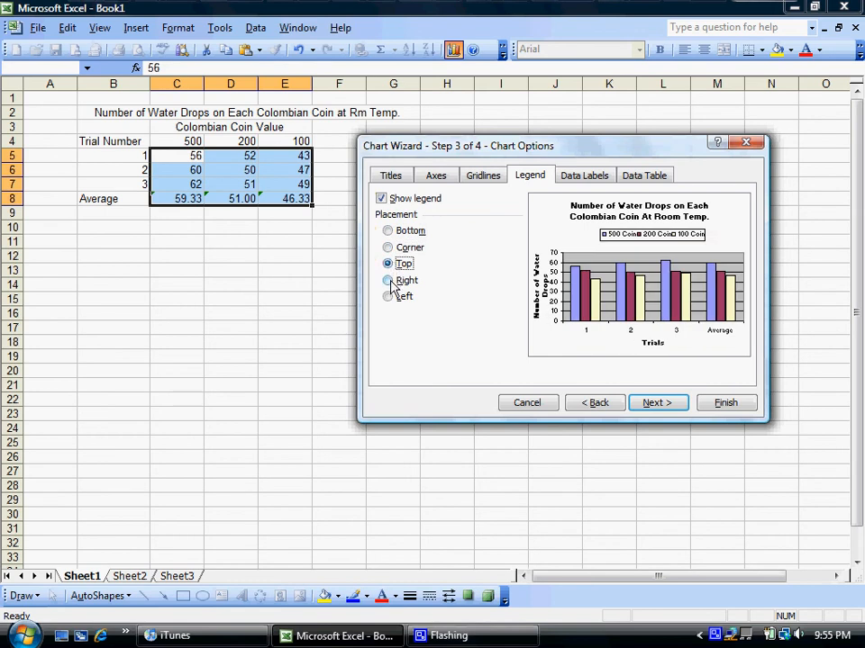
click(391, 283)
click(390, 297)
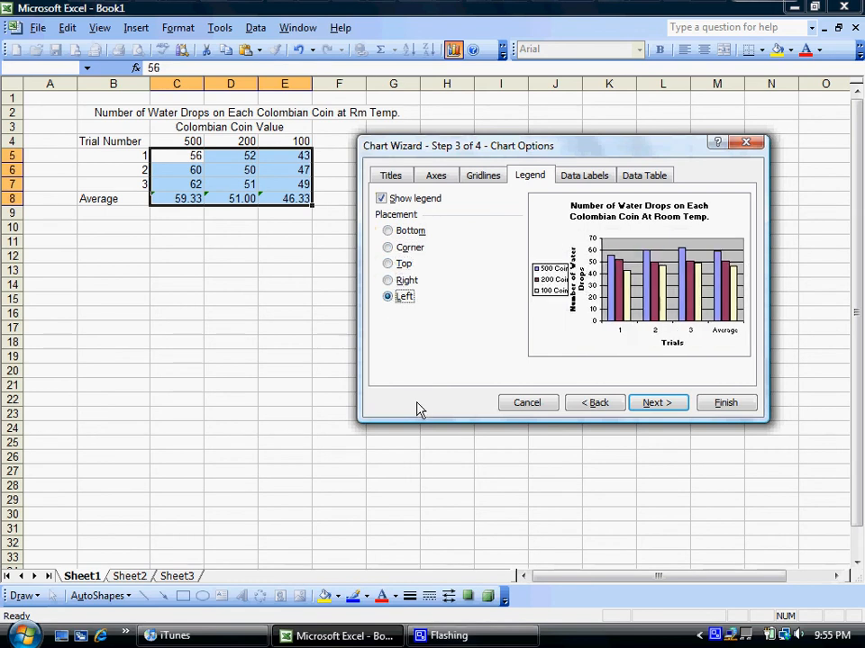
click(389, 280)
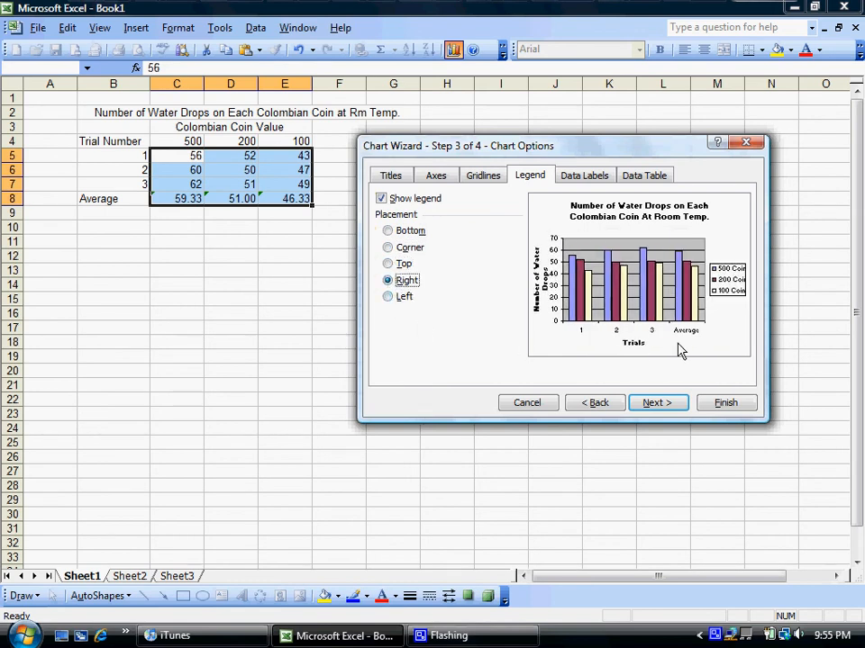
Look over the data label and data table options, and finish the chart as an object in Sheet1
click(601, 176)
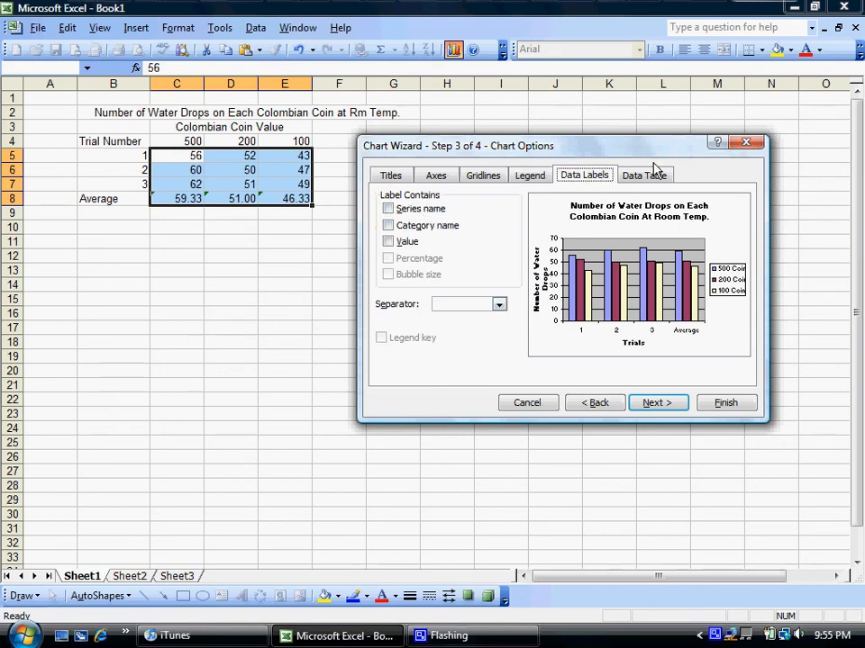
click(649, 179)
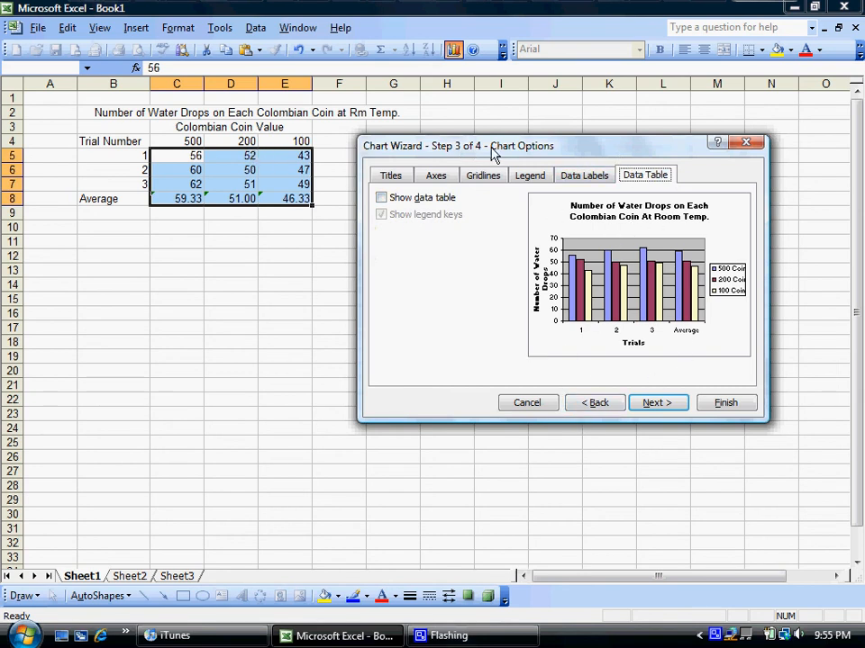
click(647, 405)
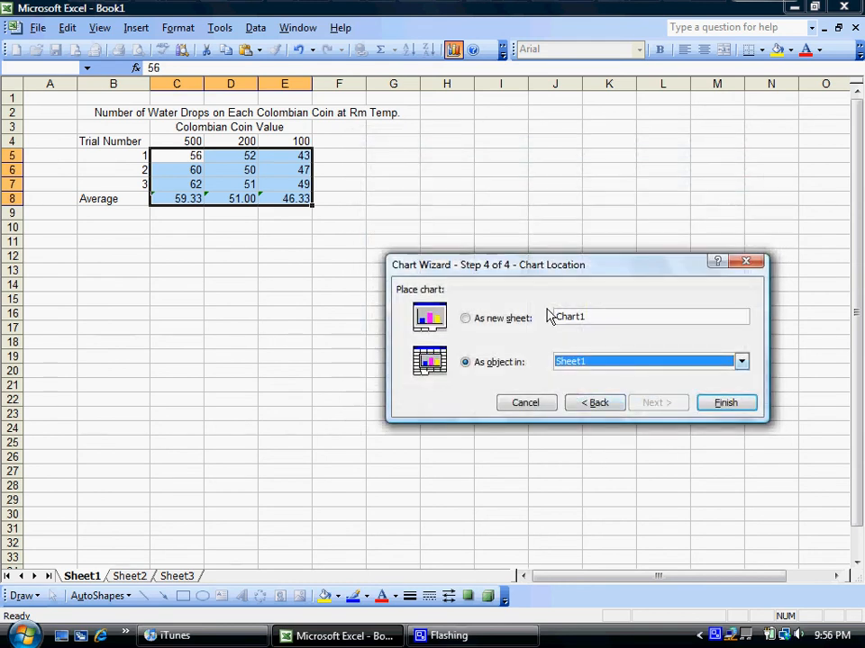
drag(553, 270, 587, 135)
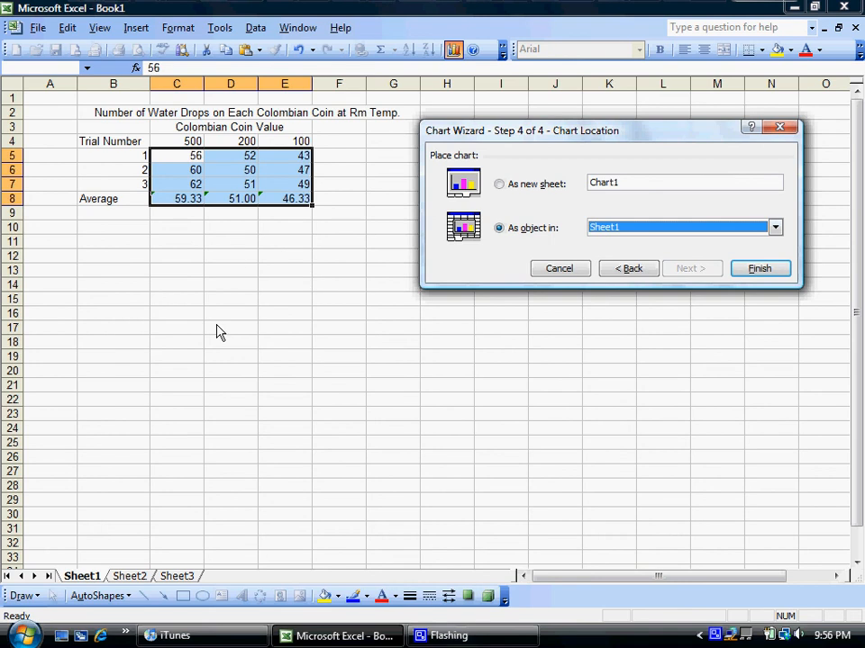
click(761, 270)
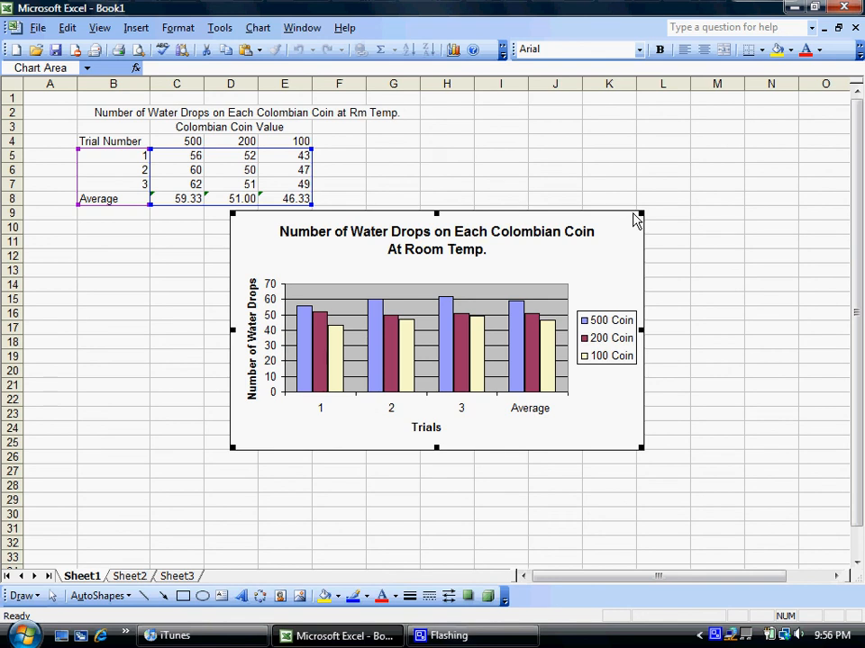
Move the chart below the data table so it starts at row 10, and enlarge it down to about row 32
drag(613, 221, 438, 275)
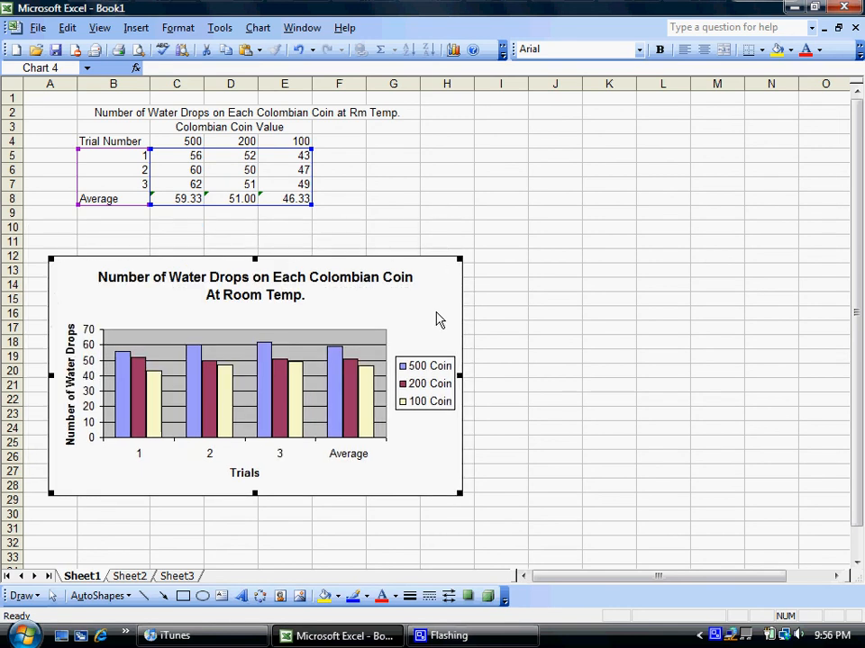
drag(461, 493, 516, 554)
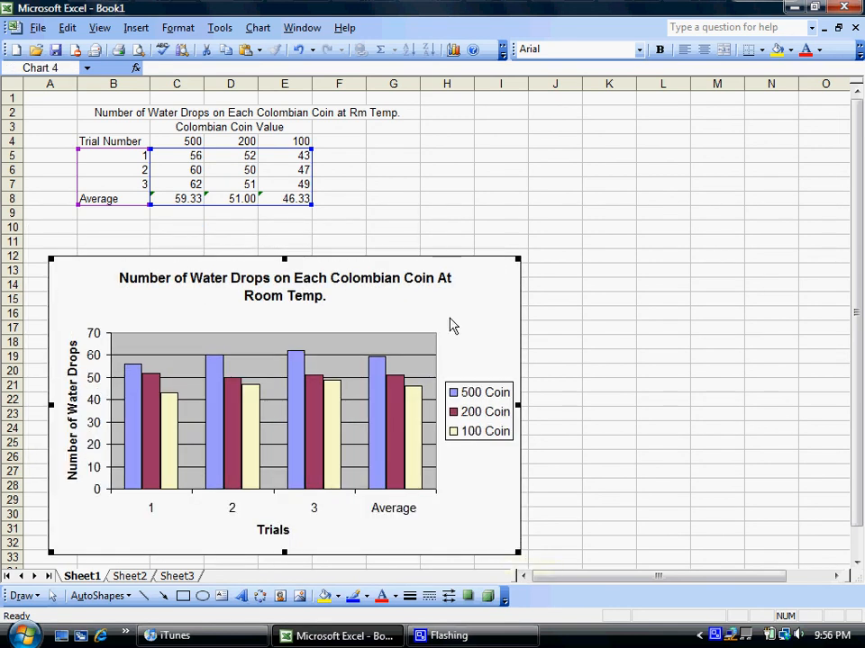
drag(363, 267, 360, 236)
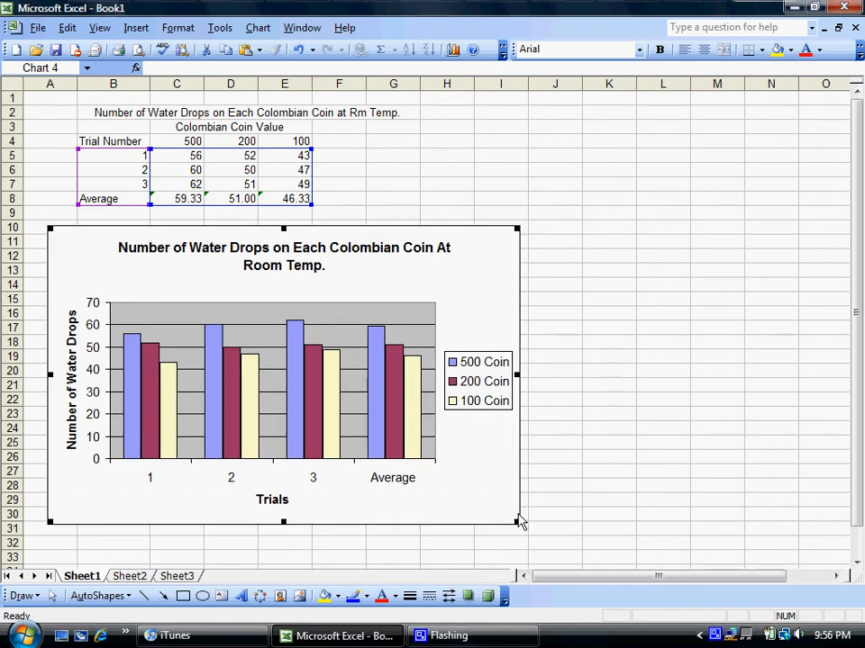
drag(519, 521, 530, 553)
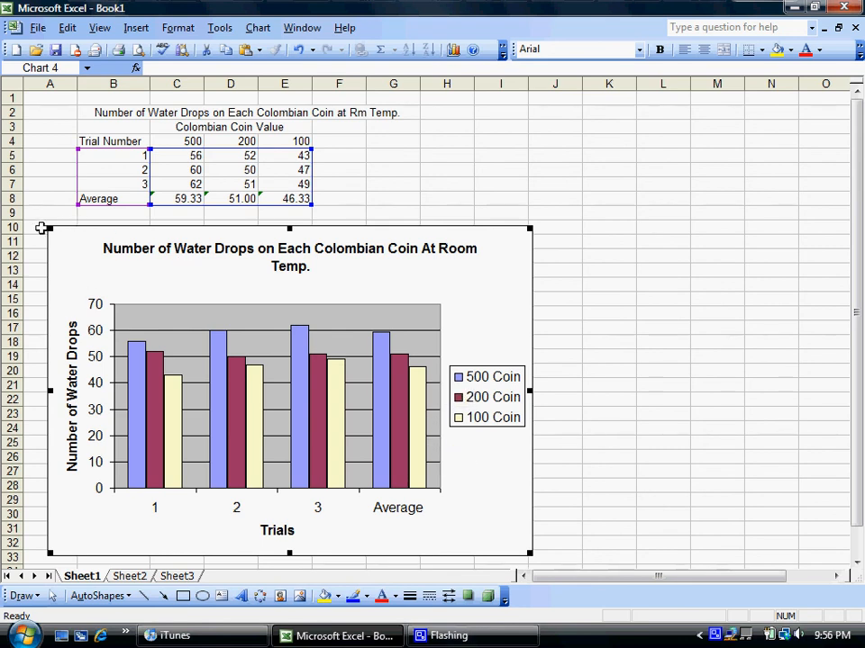
Preview the printout of the selected chart by itself and return to the worksheet
click(38, 27)
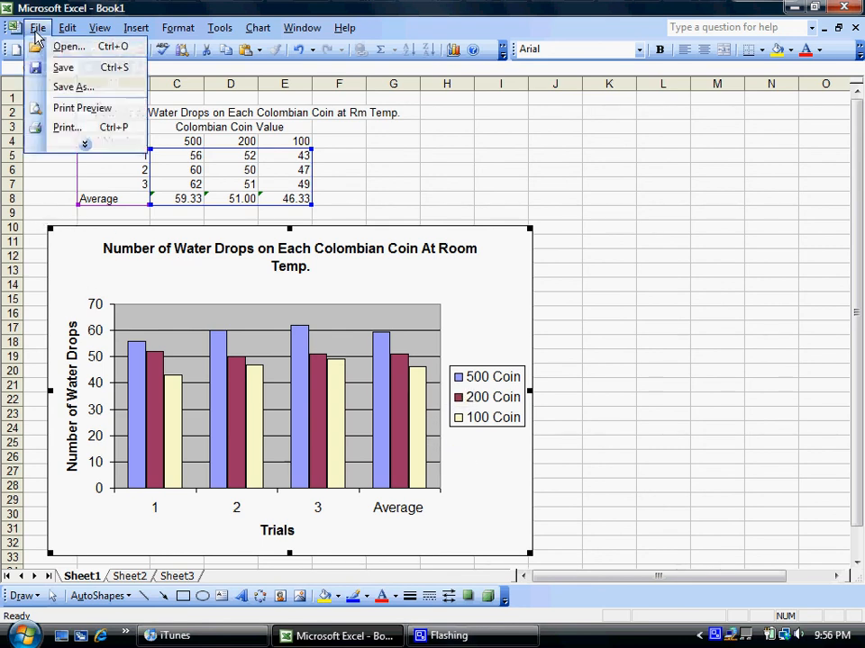
click(65, 109)
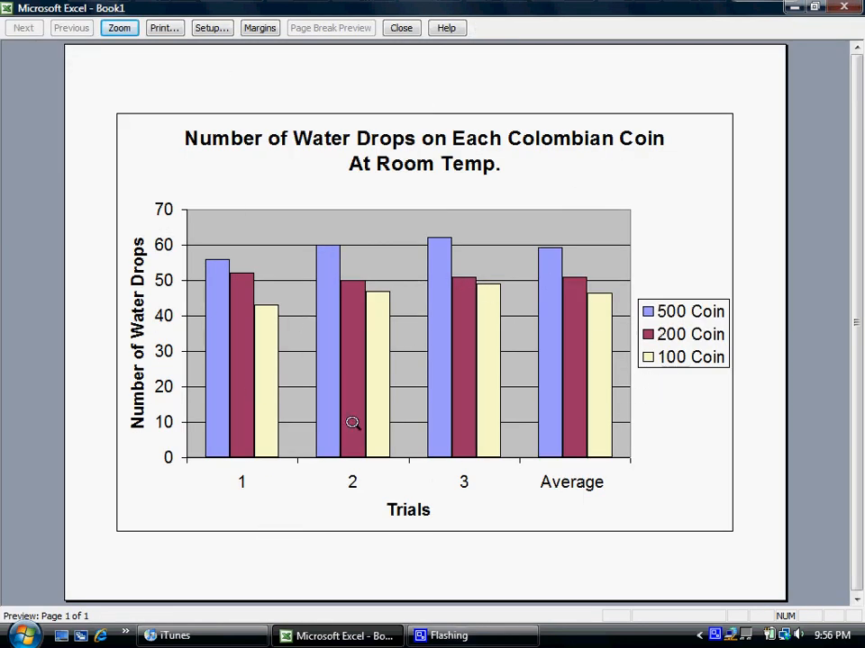
click(403, 29)
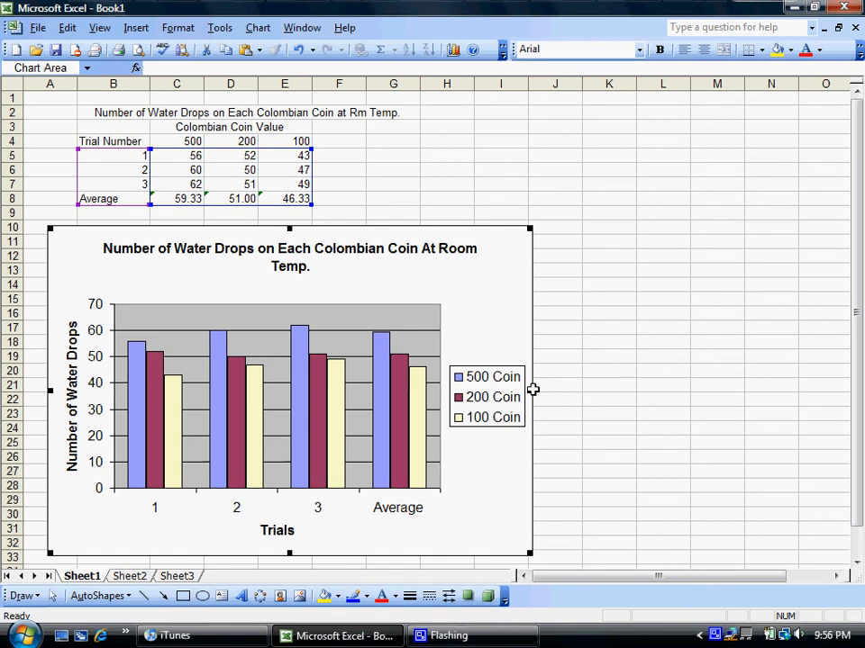
Deselect the chart, preview the printout of the table together with the chart, and return to the worksheet
click(438, 150)
click(42, 27)
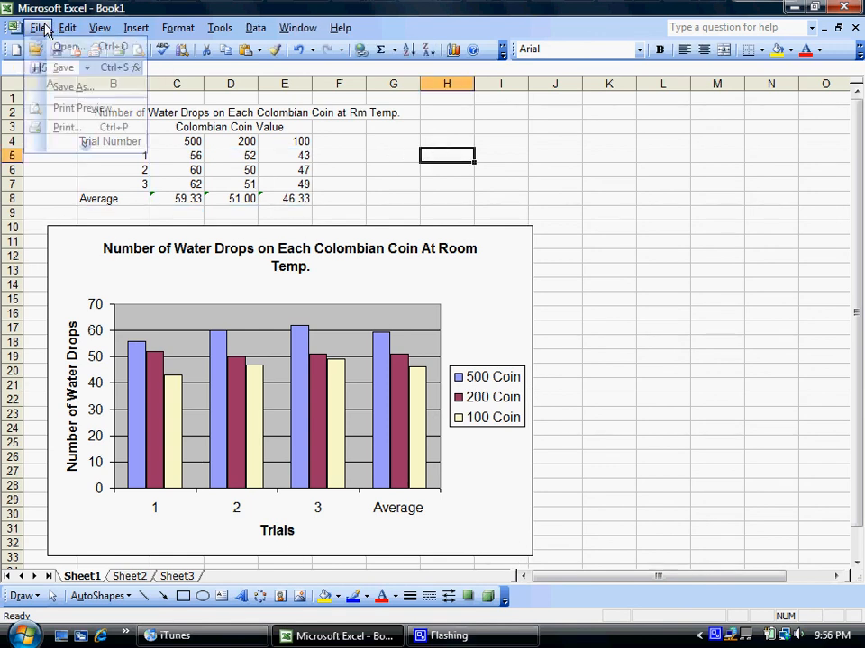
click(68, 108)
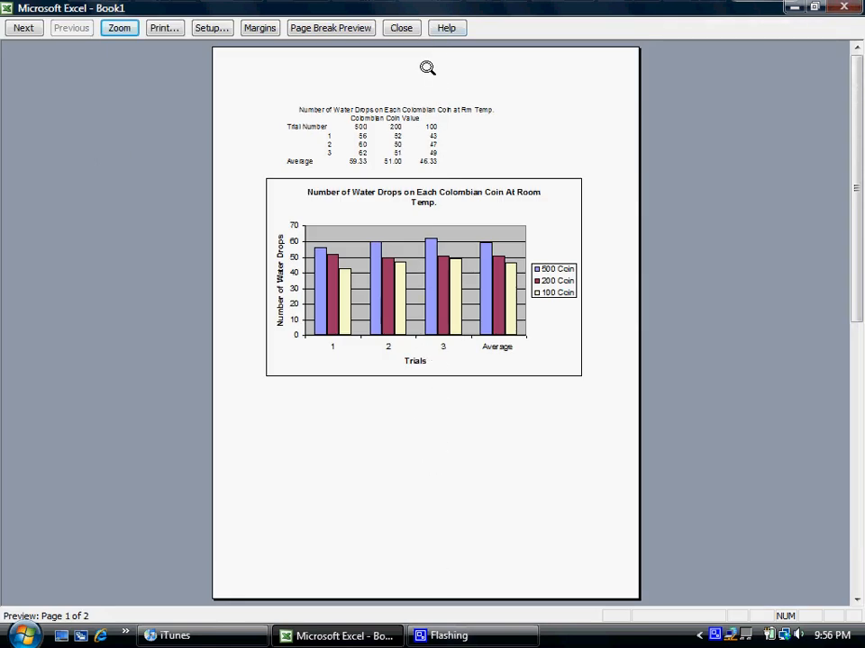
click(402, 27)
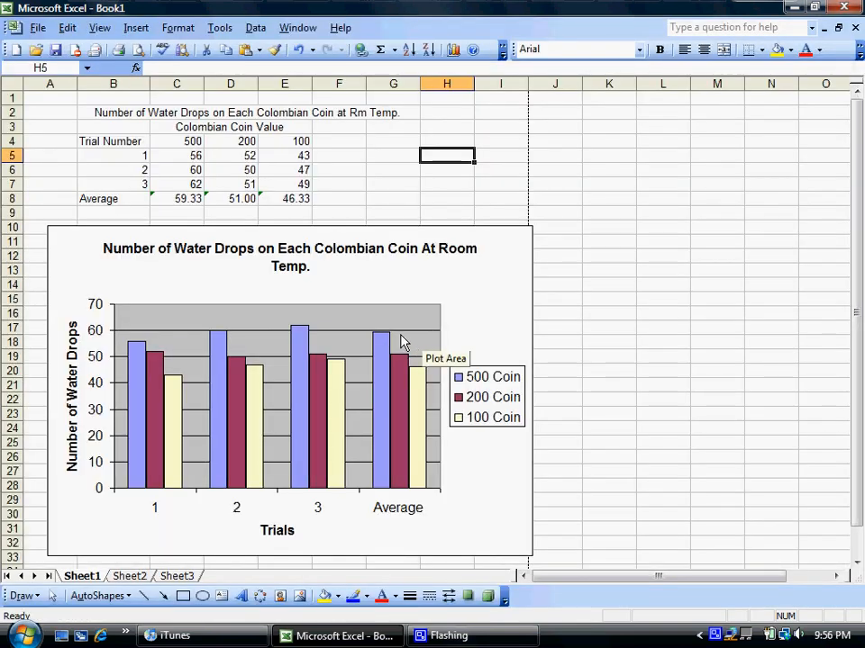
click(445, 233)
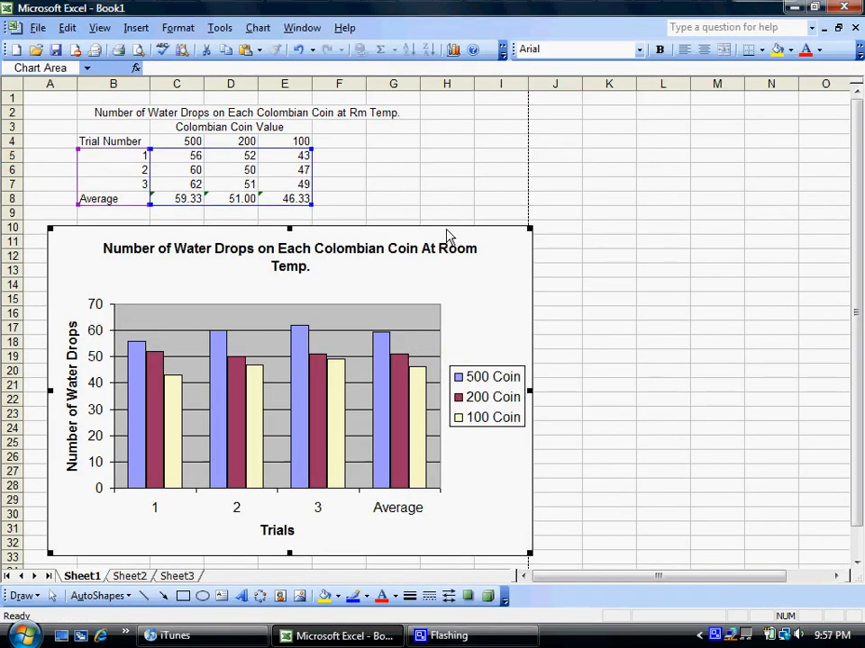
click(436, 225)
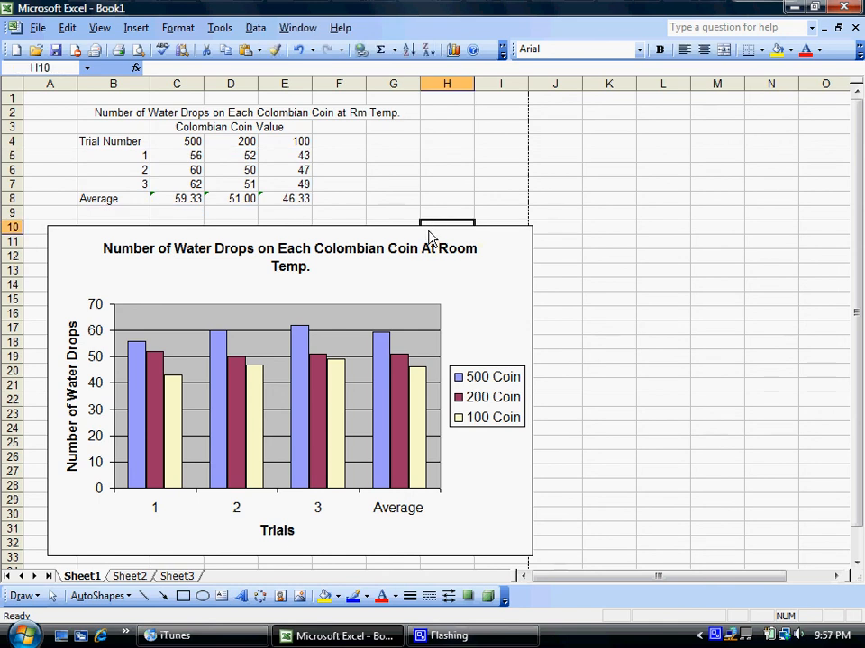
click(424, 232)
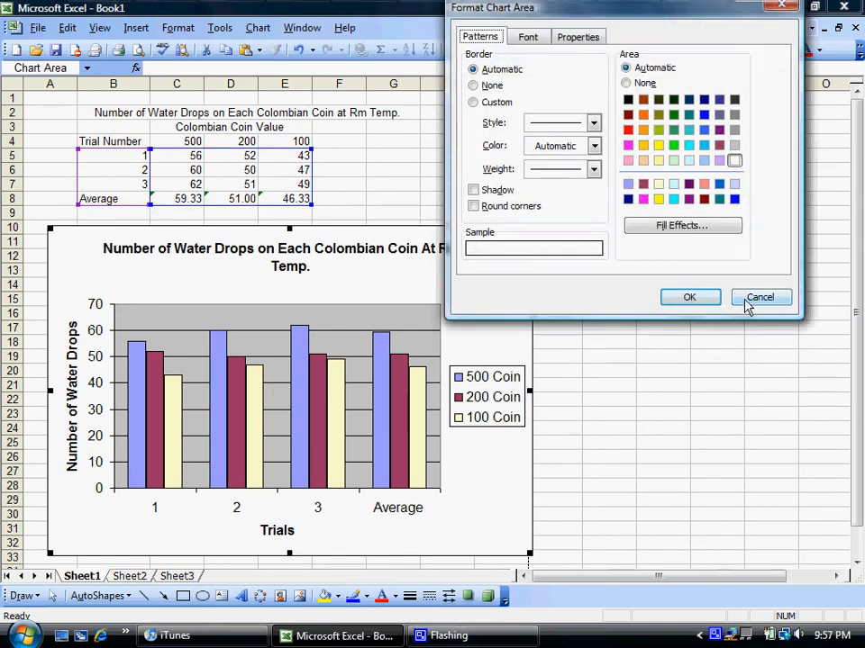
click(739, 298)
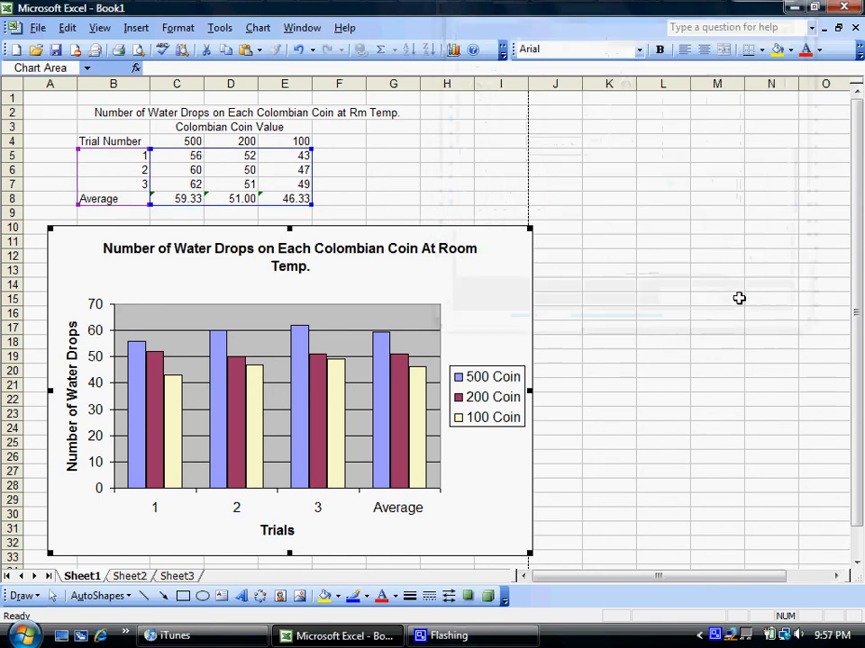
Apply all borders to the data table in B3:E8
click(192, 136)
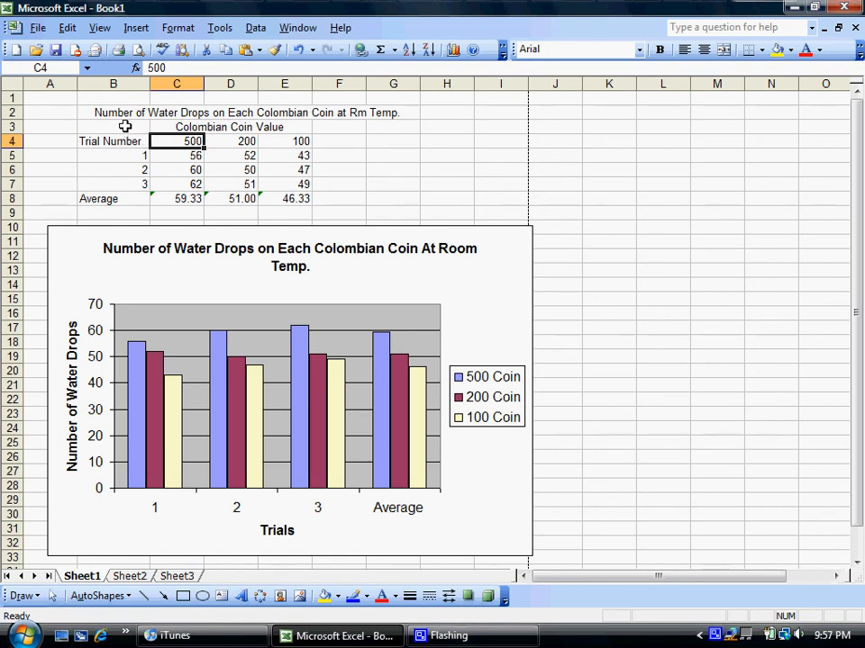
drag(117, 127, 270, 200)
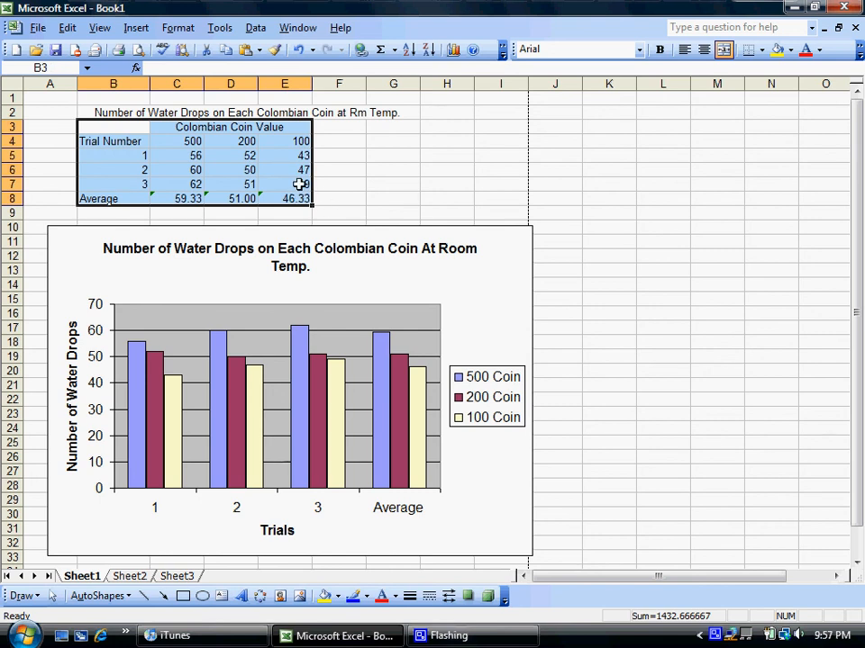
click(762, 50)
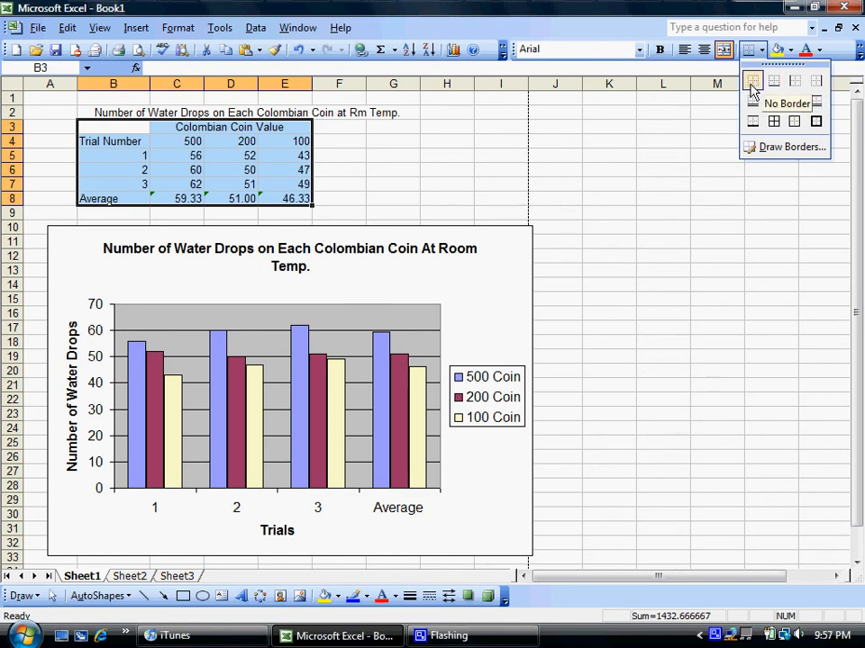
click(775, 124)
click(376, 158)
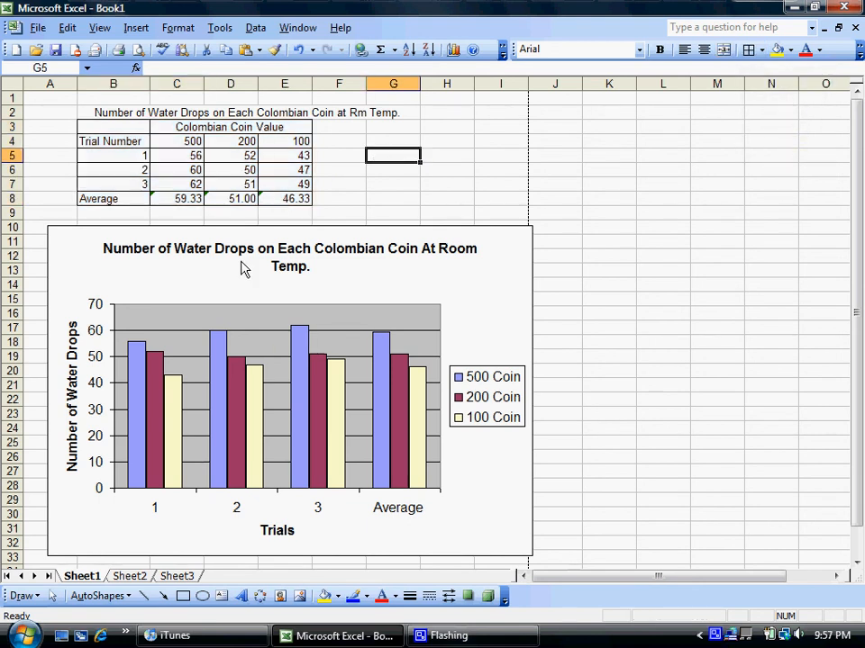
click(136, 122)
drag(134, 125, 265, 201)
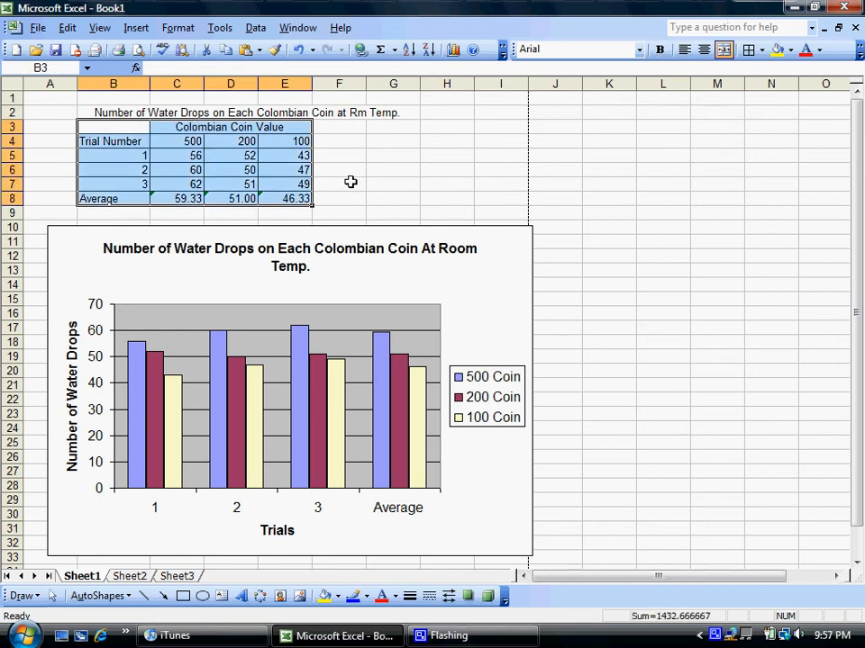
click(638, 49)
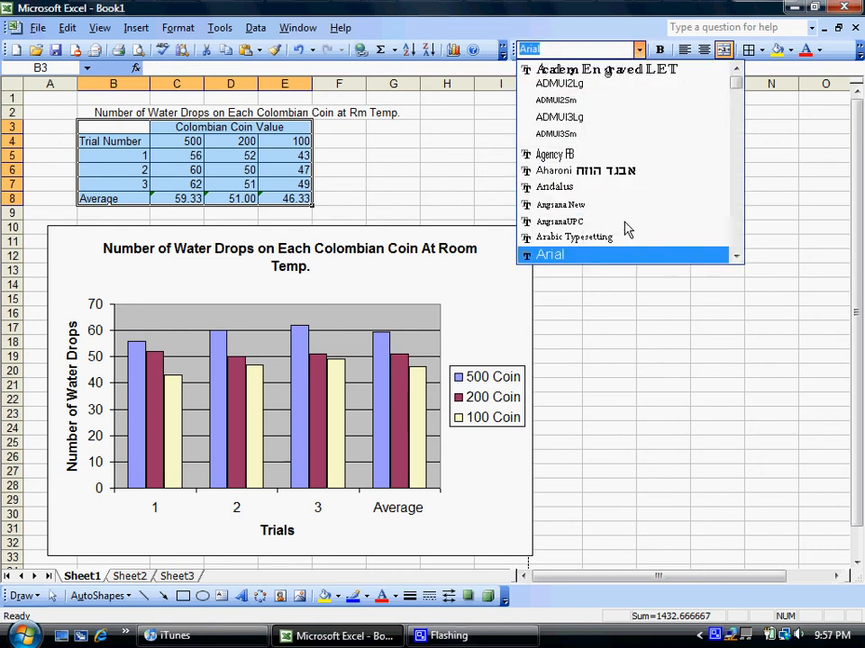
click(640, 51)
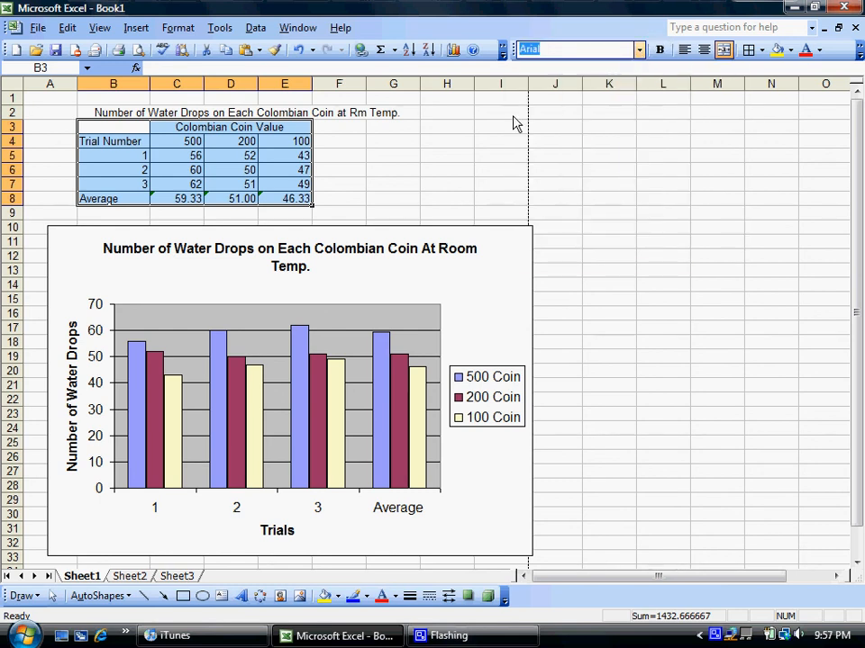
click(334, 185)
click(336, 213)
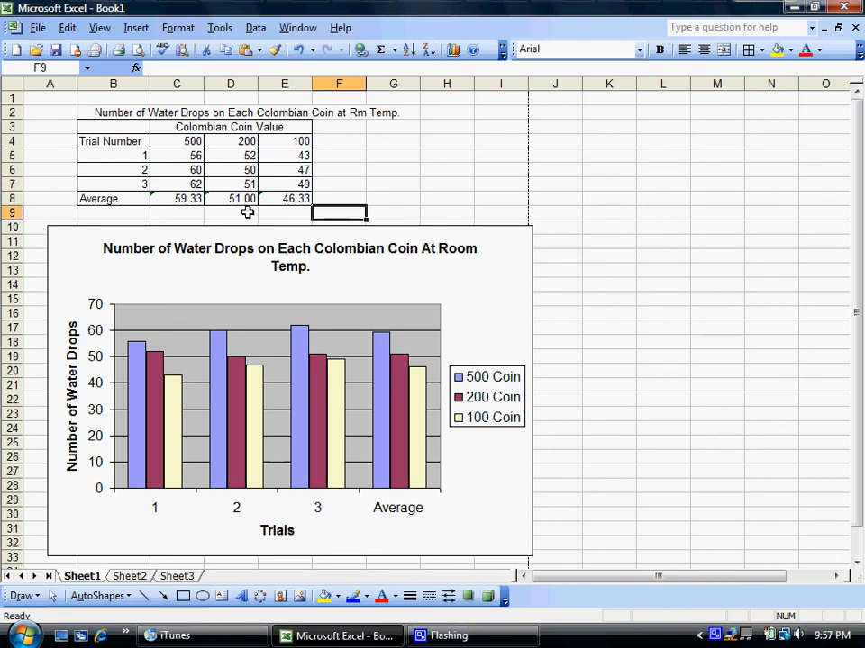
click(131, 114)
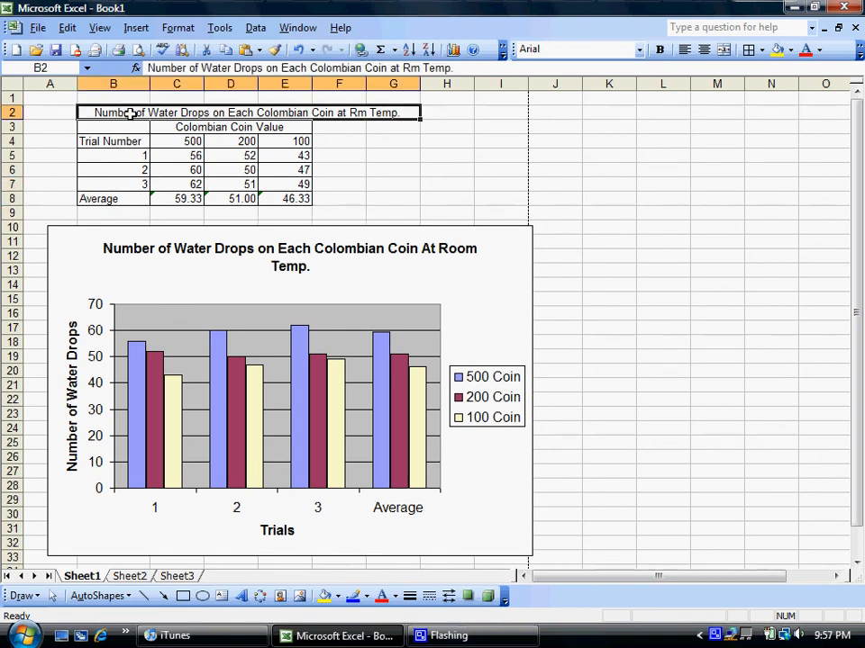
click(401, 170)
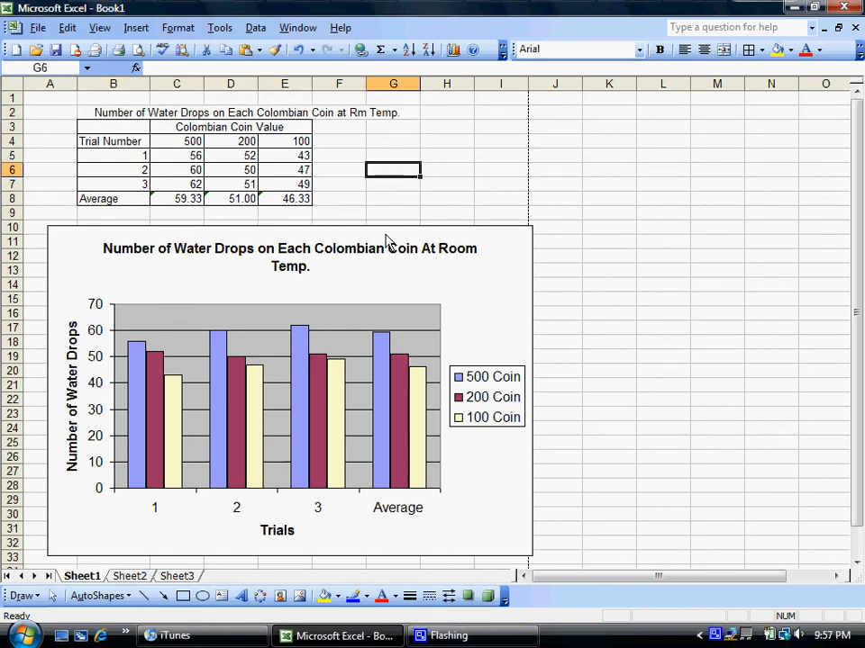
Shift the chart left so its right edge lies inside the dashed page-break line at column I
click(420, 234)
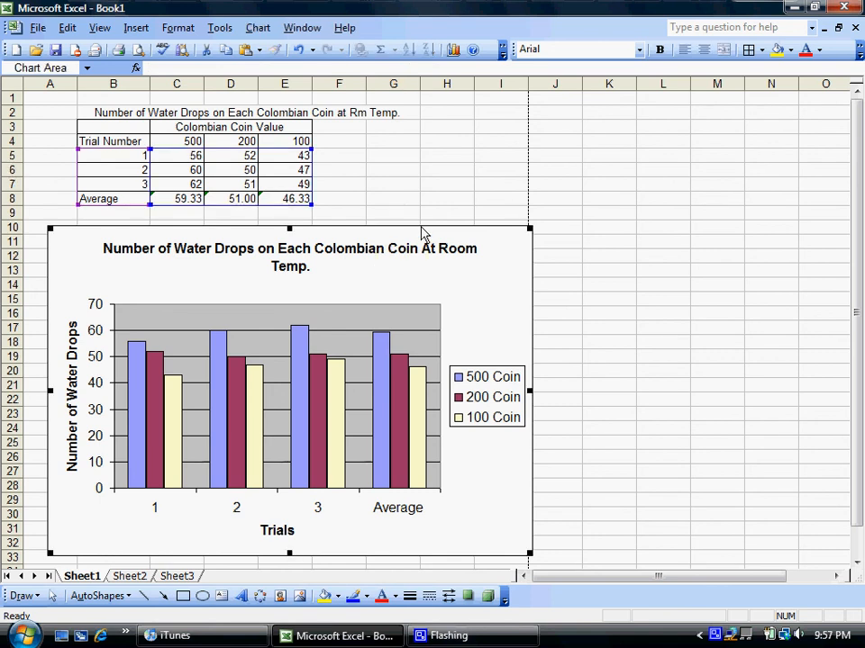
drag(420, 234, 401, 225)
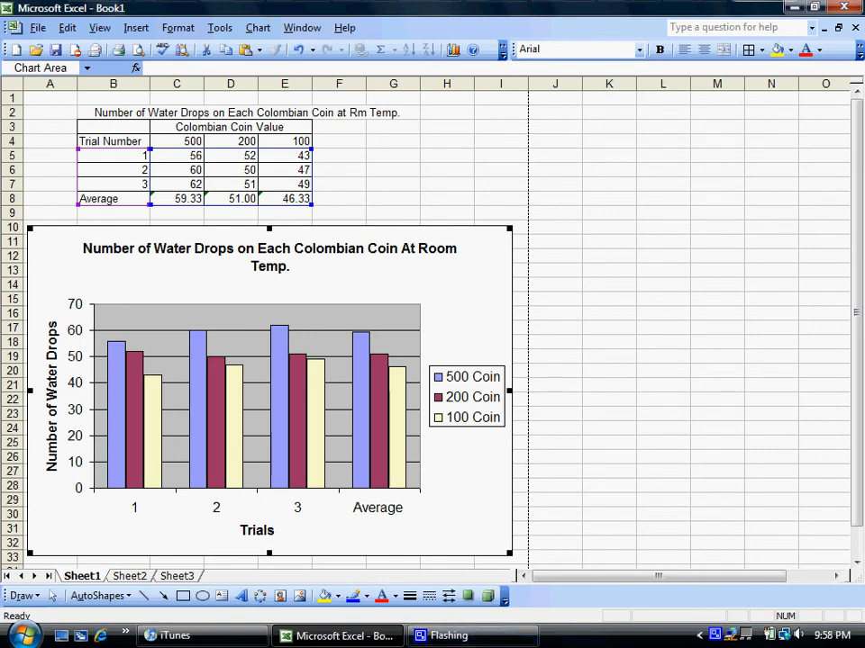
click(509, 644)
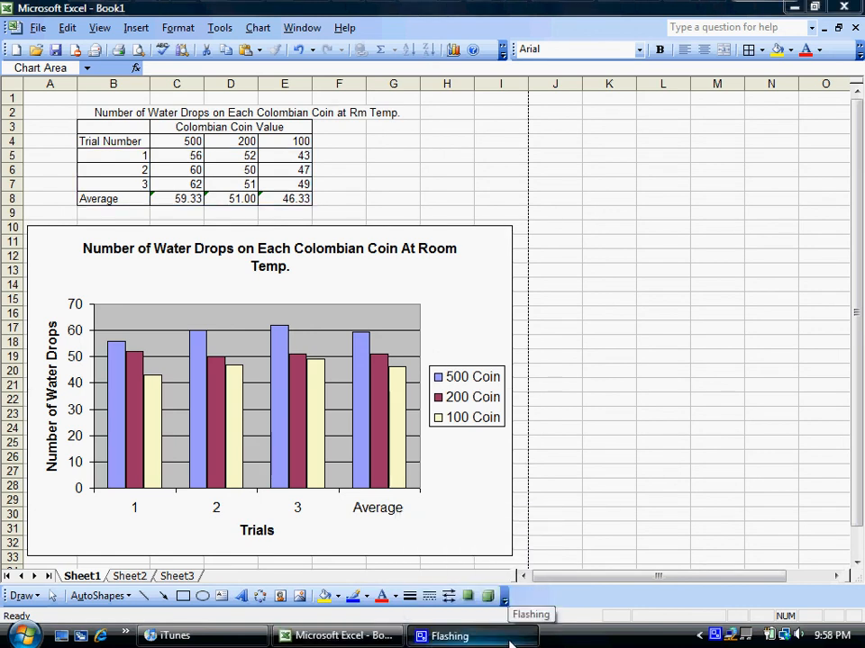
right_click(714, 636)
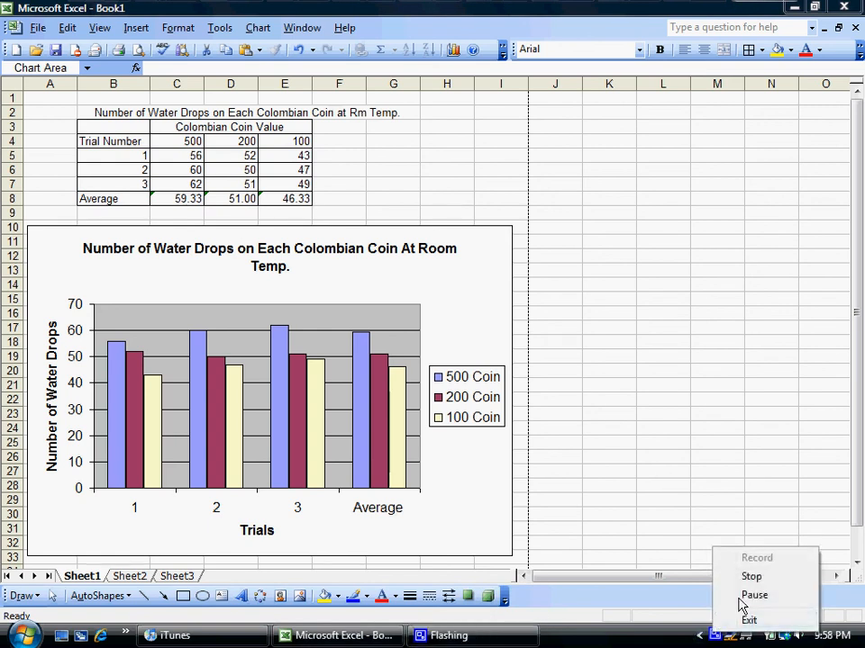